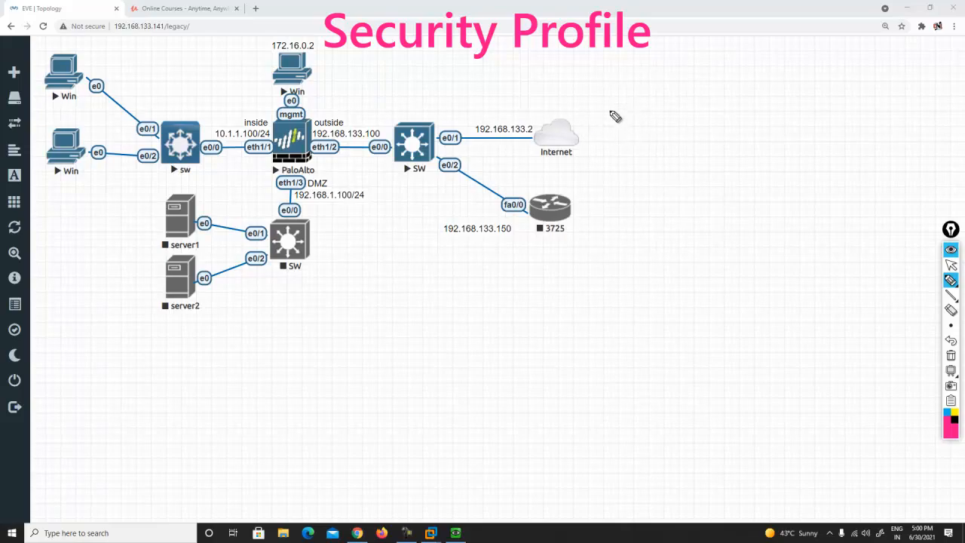
Step: Handwrite an arrowed list reading App-ID, User-ID and Content-ID in the empty area beside the topology's Internet cloud, with a trailing arrow after each entry
left_click_drag(616, 119, 635, 123)
mouse_move(661, 128)
left_mouse_down()
mouse_move(670, 121)
mouse_move(696, 134)
mouse_move(728, 116)
mouse_move(731, 132)
left_mouse_up()
left_click_drag(616, 155, 745, 154)
mouse_move(617, 190)
left_mouse_down()
mouse_move(697, 194)
mouse_move(762, 183)
left_mouse_up()
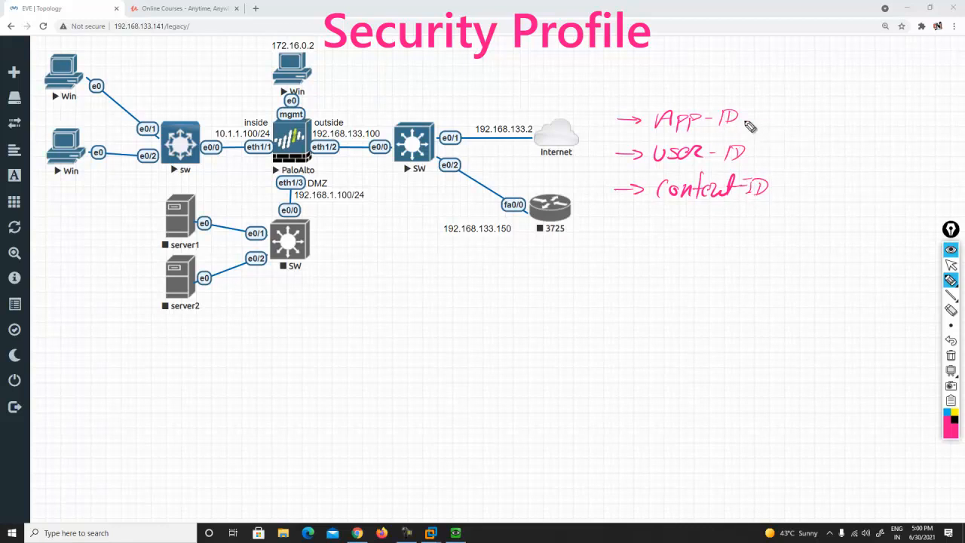
left_click_drag(750, 119, 764, 118)
left_click_drag(751, 153, 766, 158)
mouse_move(784, 185)
left_mouse_down()
mouse_move(793, 184)
mouse_move(786, 190)
left_mouse_up()
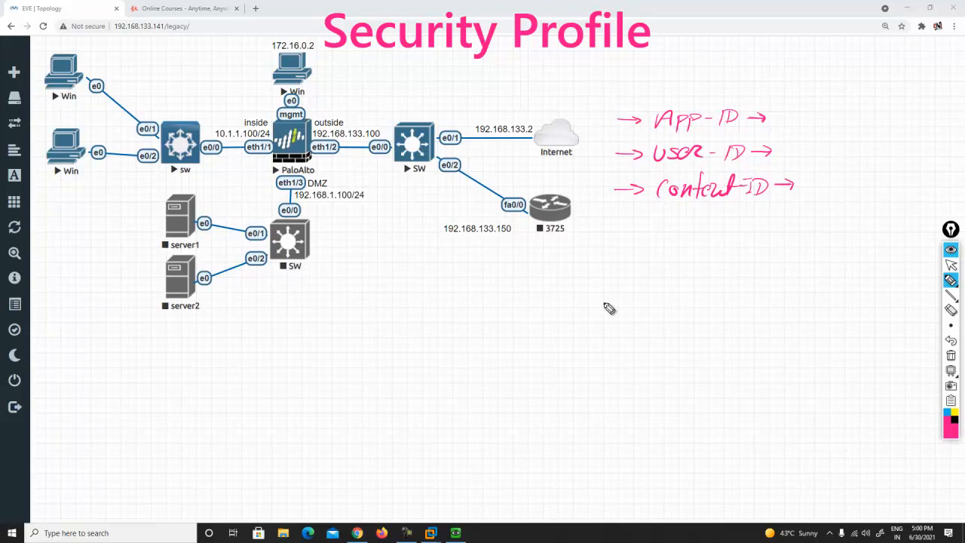
Step: Draw a thick freehand arrow from the Security Profile title down to the Content-ID entry
mouse_move(952, 282)
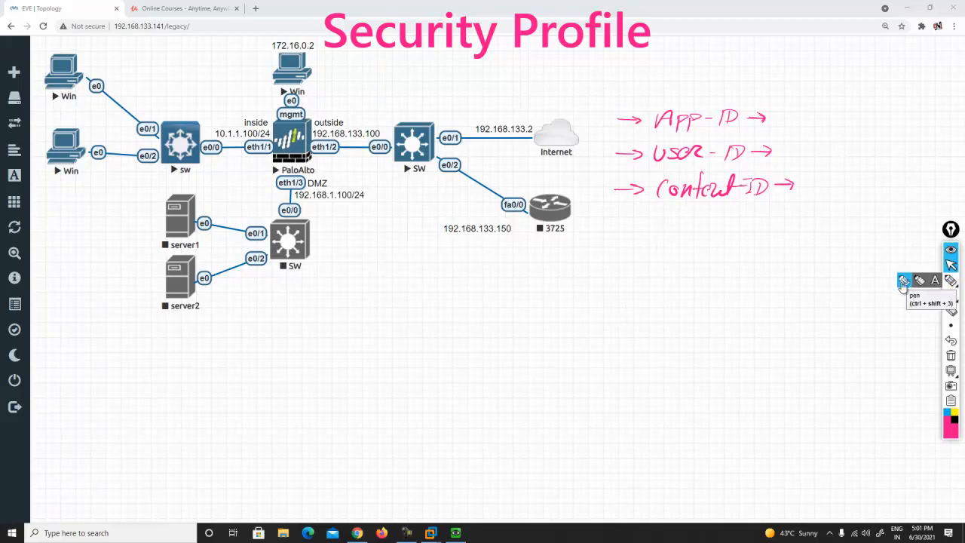
left_click(902, 280)
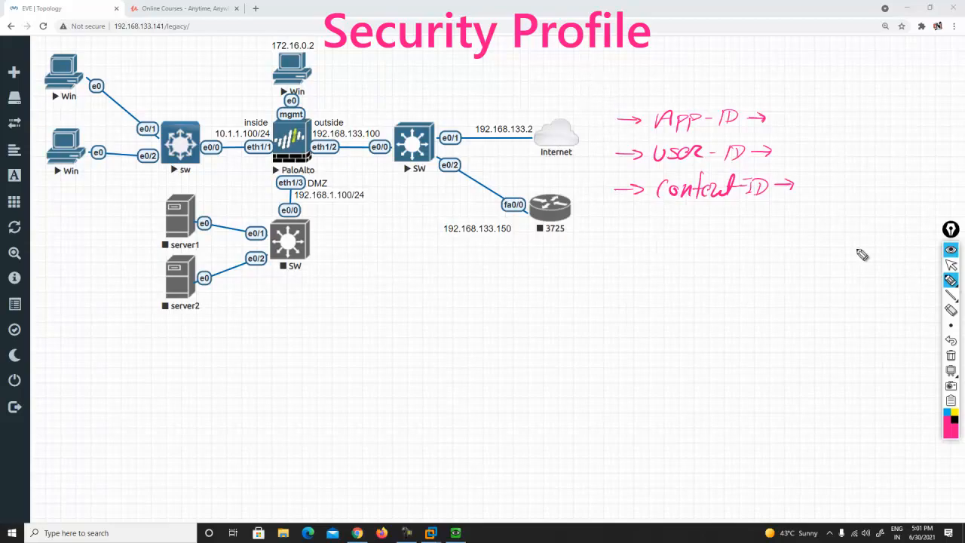
mouse_move(949, 328)
left_click(902, 330)
mouse_move(559, 69)
left_mouse_down()
mouse_move(555, 154)
mouse_move(592, 194)
mouse_move(612, 195)
mouse_move(598, 204)
left_mouse_up()
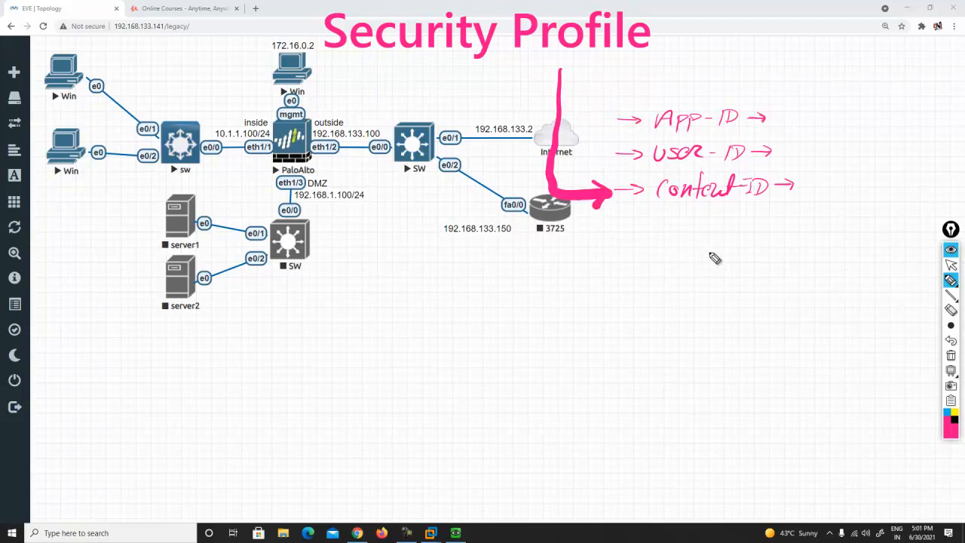
Step: Switch to the QEMU (Win) virtual machine and open the Objects page of the Palo Alto firewall
left_click(951, 266)
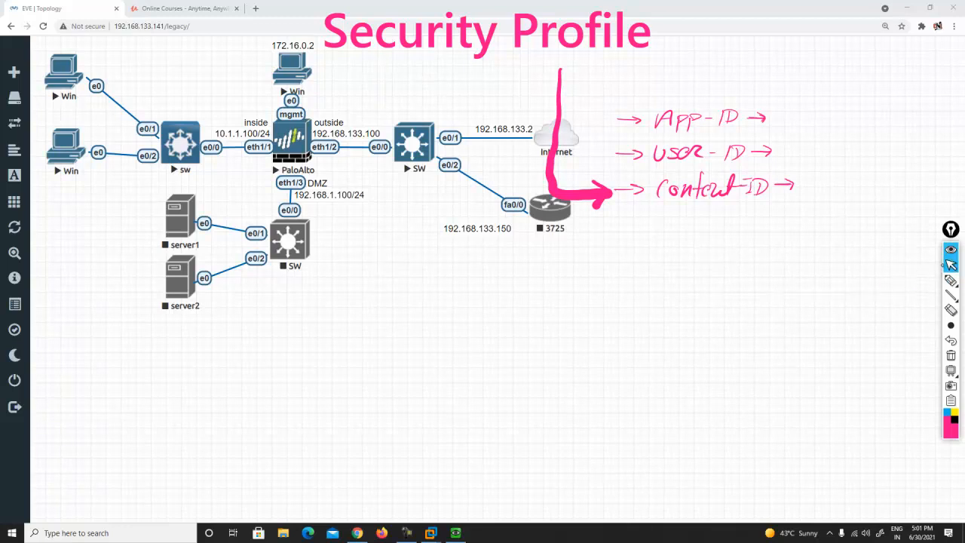
left_click(455, 533)
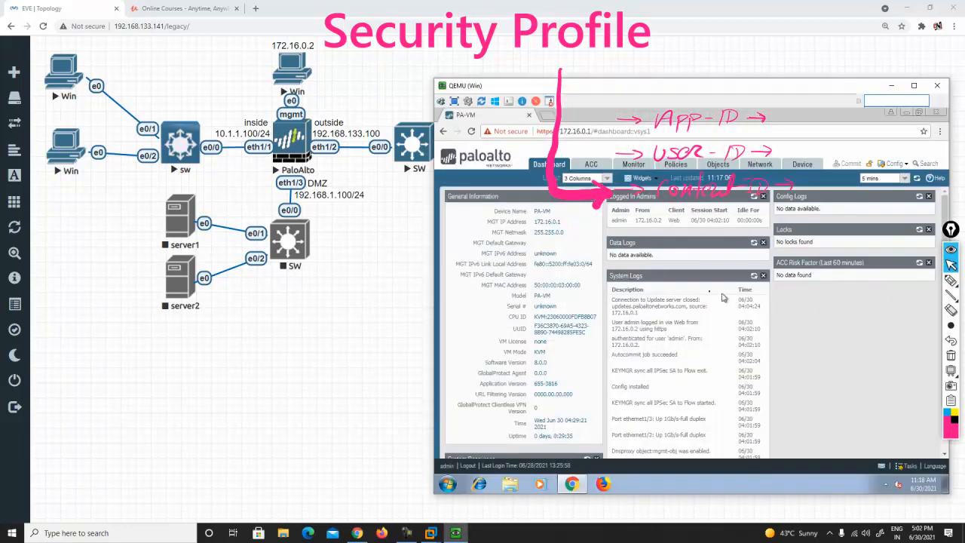
left_click(714, 167)
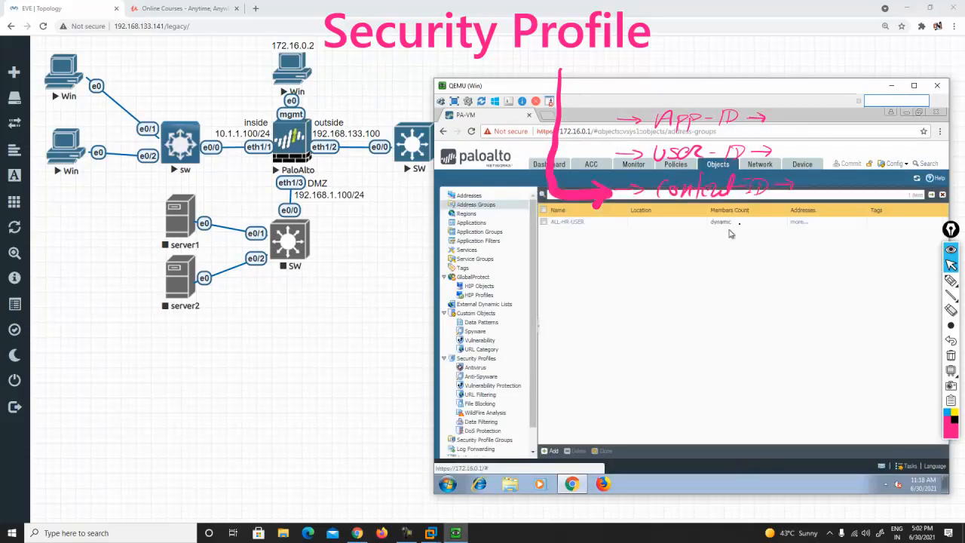
Step: Frame the Security Profiles group with a rectangle and put a check mark beside each profile type from Antivirus to DoS Protection
left_click(951, 296)
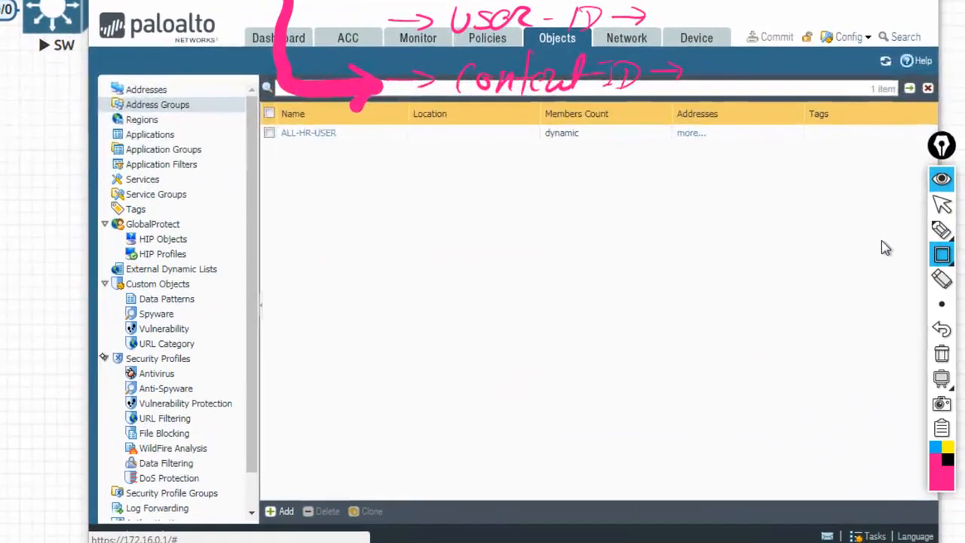
left_click_drag(441, 356, 478, 386)
mouse_move(160, 405)
left_mouse_down()
mouse_move(221, 455)
mouse_move(243, 490)
mouse_move(242, 480)
left_mouse_up()
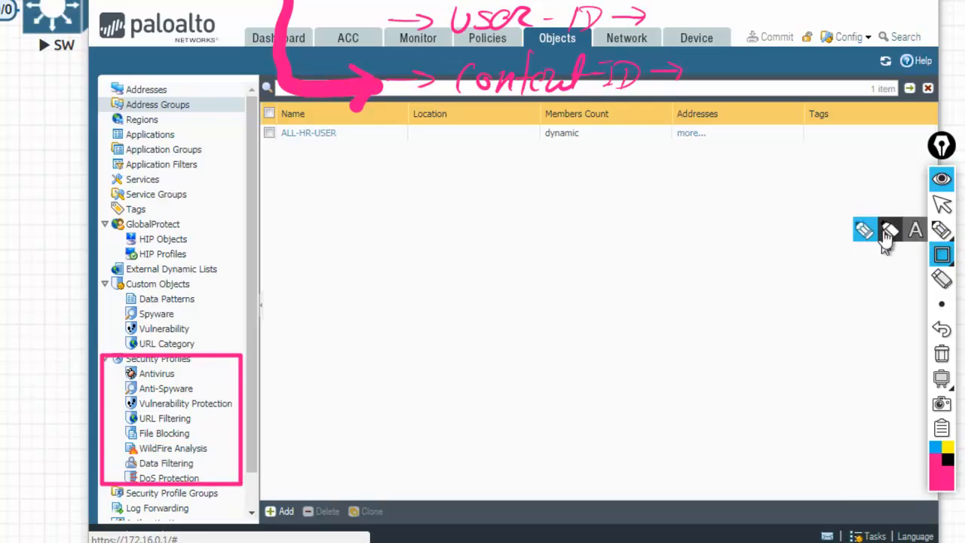
left_click(890, 231)
mouse_move(182, 373)
left_mouse_down()
mouse_move(205, 371)
mouse_move(256, 402)
left_mouse_up()
mouse_move(197, 418)
left_mouse_down()
mouse_move(221, 412)
mouse_move(222, 426)
mouse_move(241, 439)
mouse_move(240, 471)
left_mouse_up()
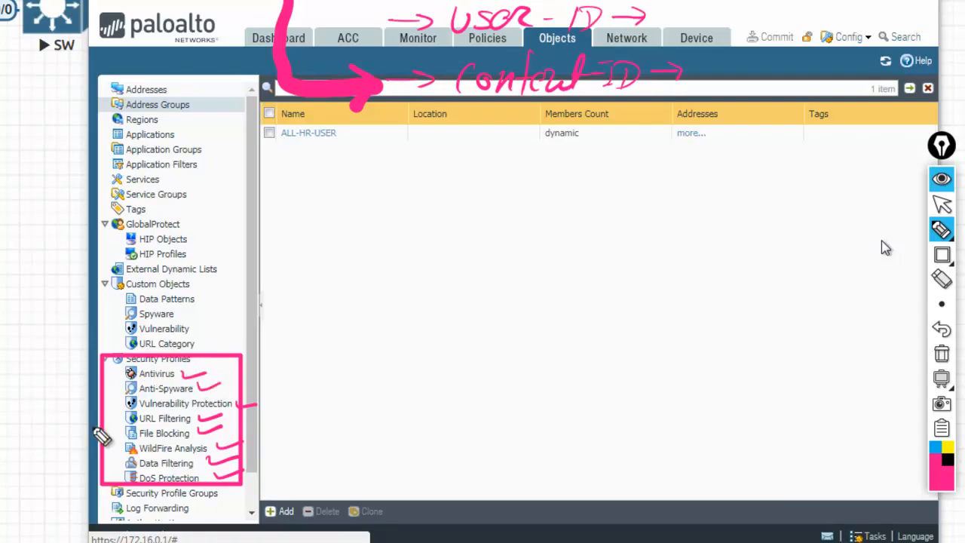
Step: Circle the Security Profiles group with an arrow leading up towards Content-ID, and clear all drawings from the screen
mouse_move(159, 360)
left_mouse_down()
mouse_move(140, 510)
mouse_move(294, 431)
mouse_move(181, 367)
mouse_move(455, 143)
left_mouse_up()
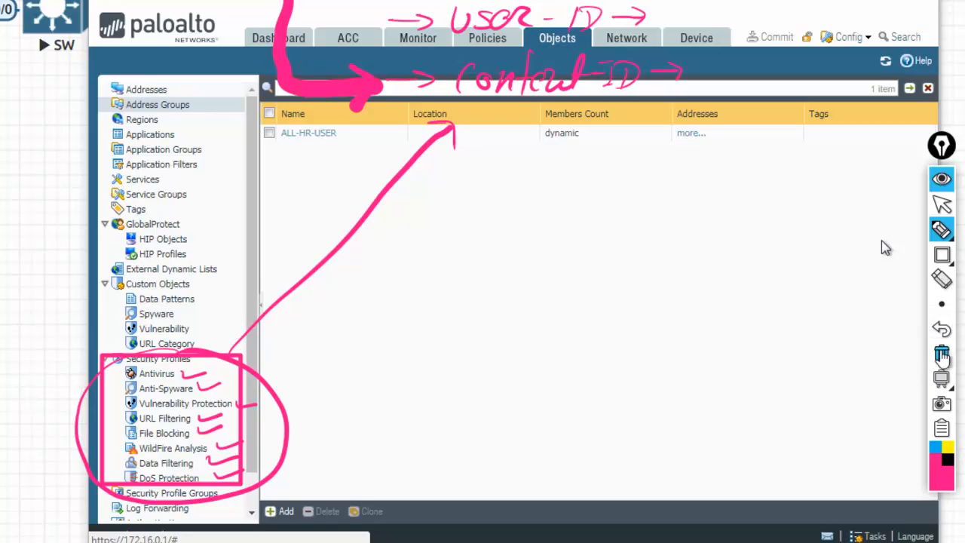
left_click(939, 349)
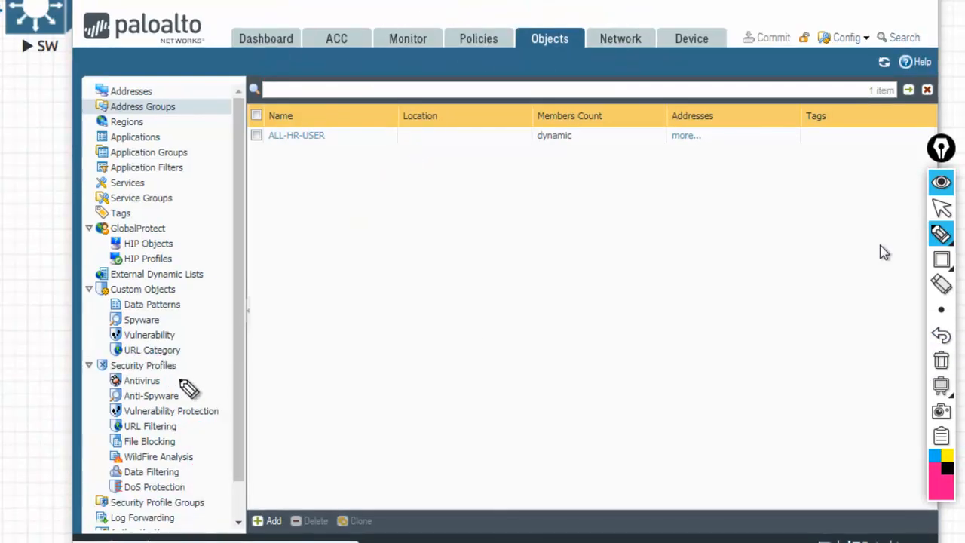
Step: Draw a freehand arrow beside each security profile type, from Antivirus down to DoS Protection
mouse_move(178, 374)
left_mouse_down()
mouse_move(226, 366)
mouse_move(216, 369)
left_mouse_up()
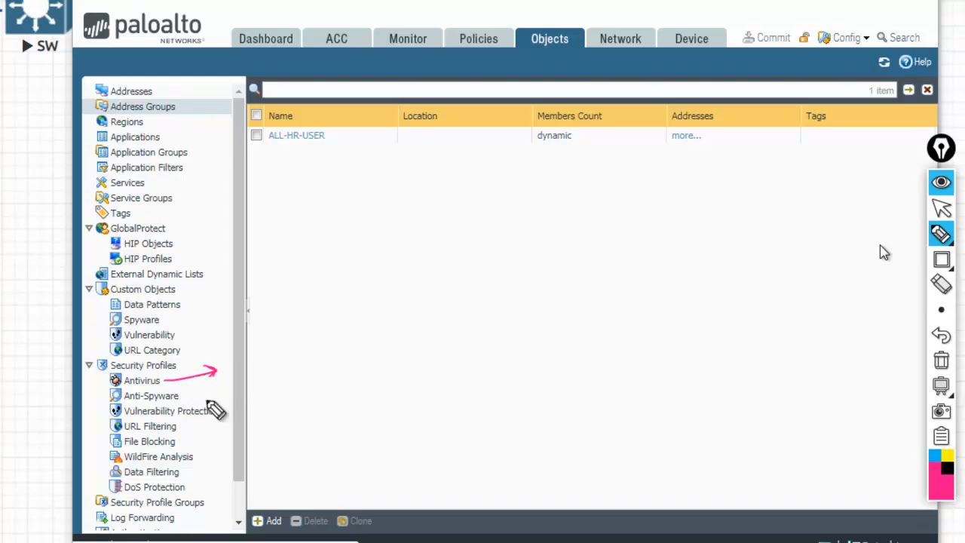
left_click_drag(181, 395, 229, 385)
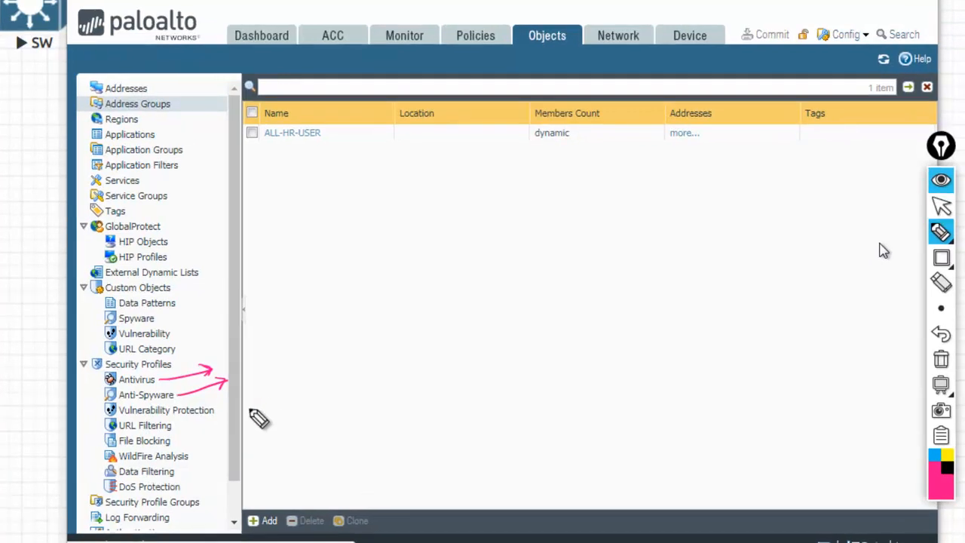
left_click_drag(220, 409, 262, 397)
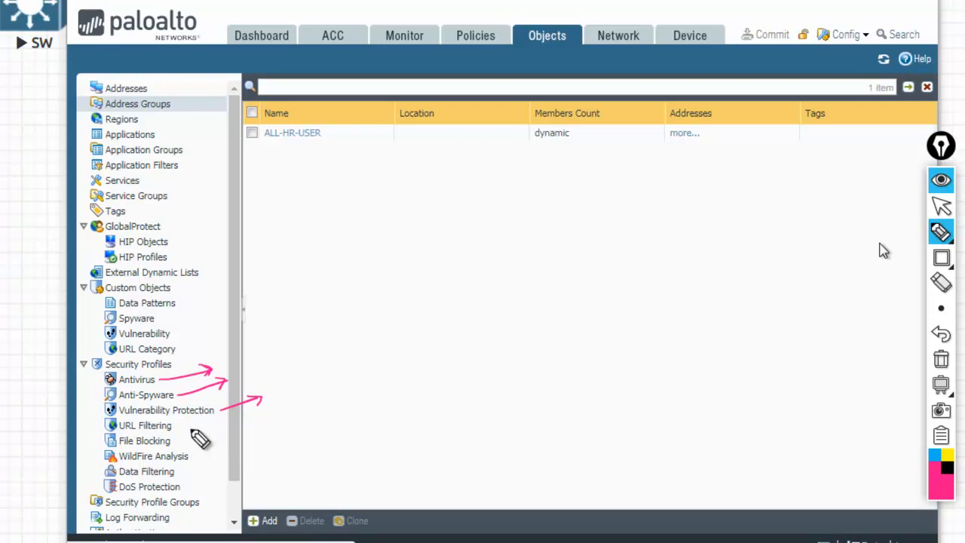
left_click_drag(183, 427, 253, 426)
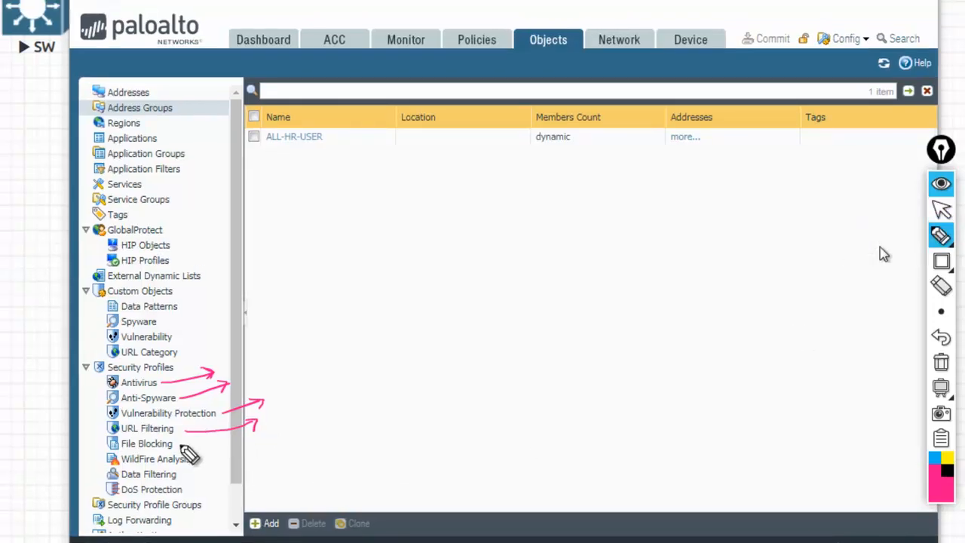
mouse_move(181, 445)
left_mouse_down()
mouse_move(265, 434)
mouse_move(265, 444)
left_mouse_up()
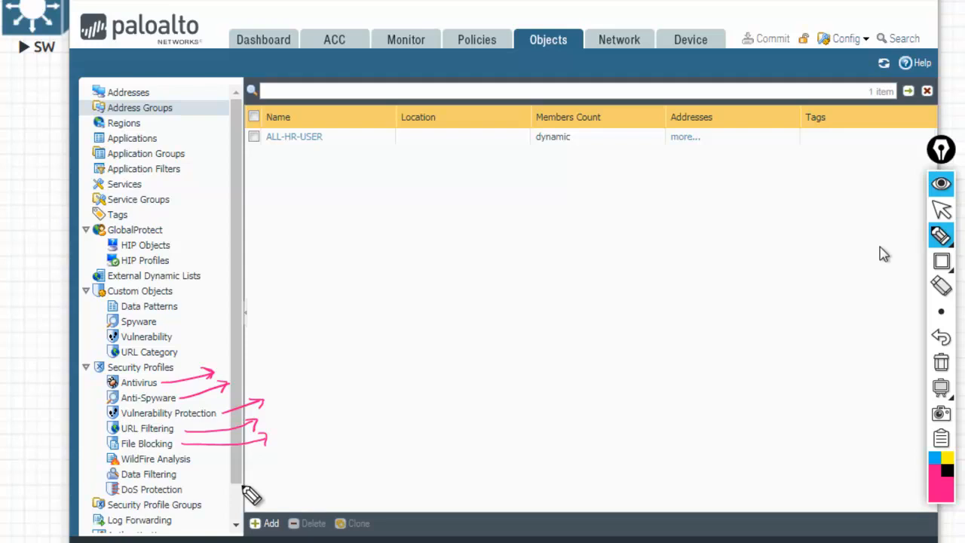
left_click_drag(205, 459, 264, 455)
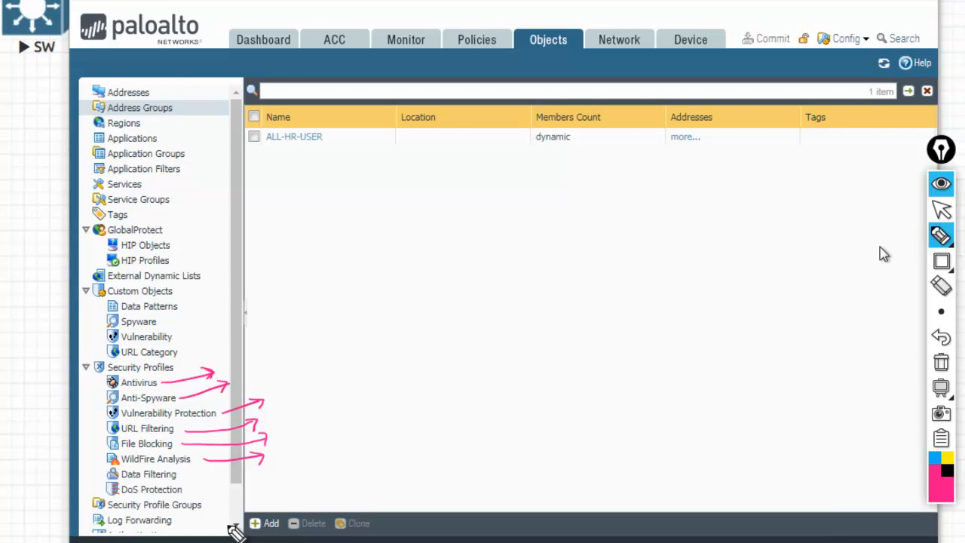
left_click(948, 216)
left_click(859, 238)
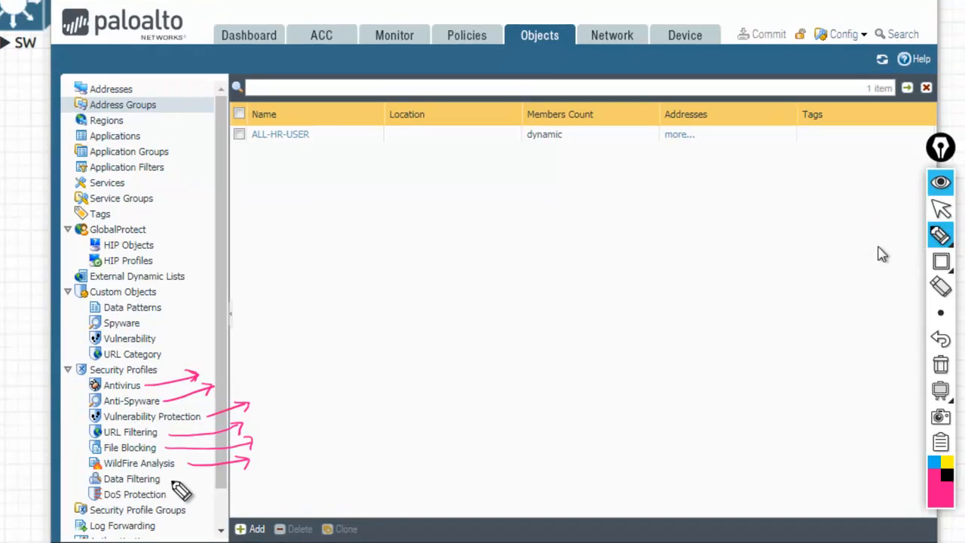
left_click_drag(176, 481, 261, 476)
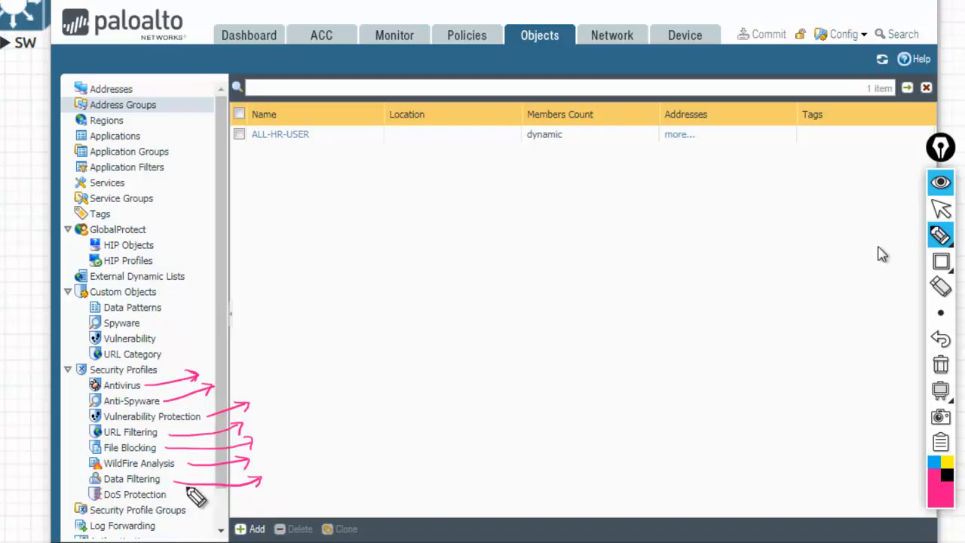
mouse_move(181, 495)
left_mouse_down()
mouse_move(273, 494)
mouse_move(269, 483)
left_mouse_up()
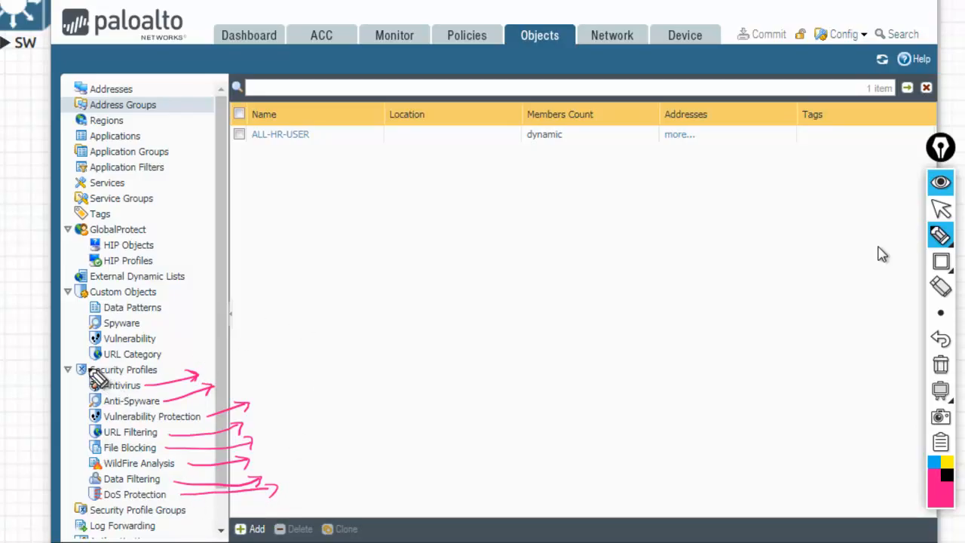
Step: Draw a freehand loop around the Security Profiles group and clear all drawings from the screen
left_click_drag(79, 367, 173, 370)
mouse_move(82, 370)
left_mouse_down()
mouse_move(79, 484)
mouse_move(100, 501)
mouse_move(157, 501)
mouse_move(196, 469)
mouse_move(187, 375)
mouse_move(124, 361)
mouse_move(77, 374)
left_mouse_up()
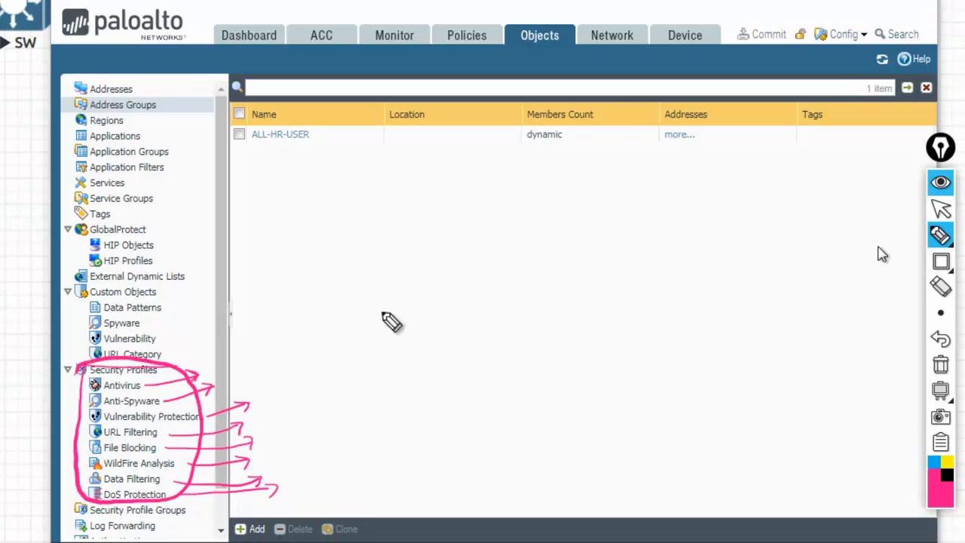
left_click(941, 209)
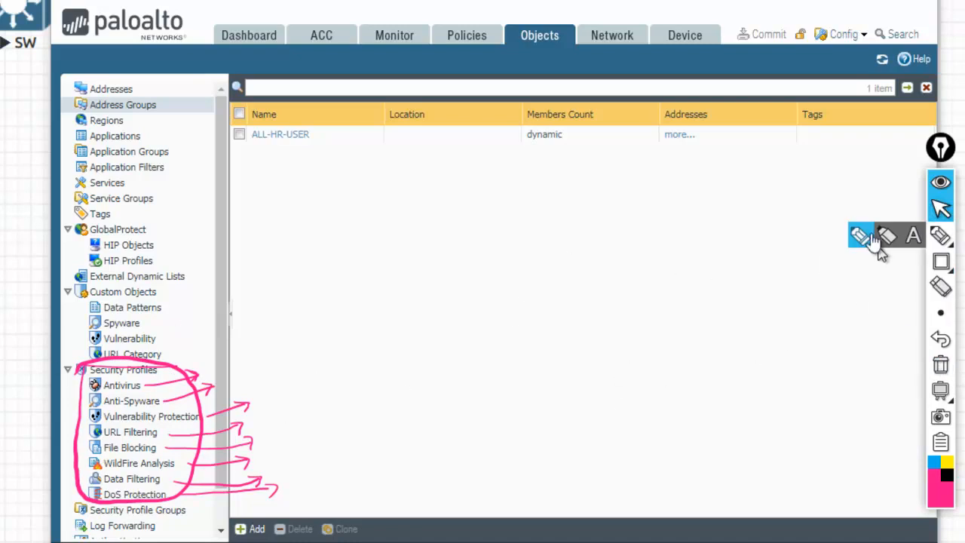
left_click(886, 235)
left_click(940, 212)
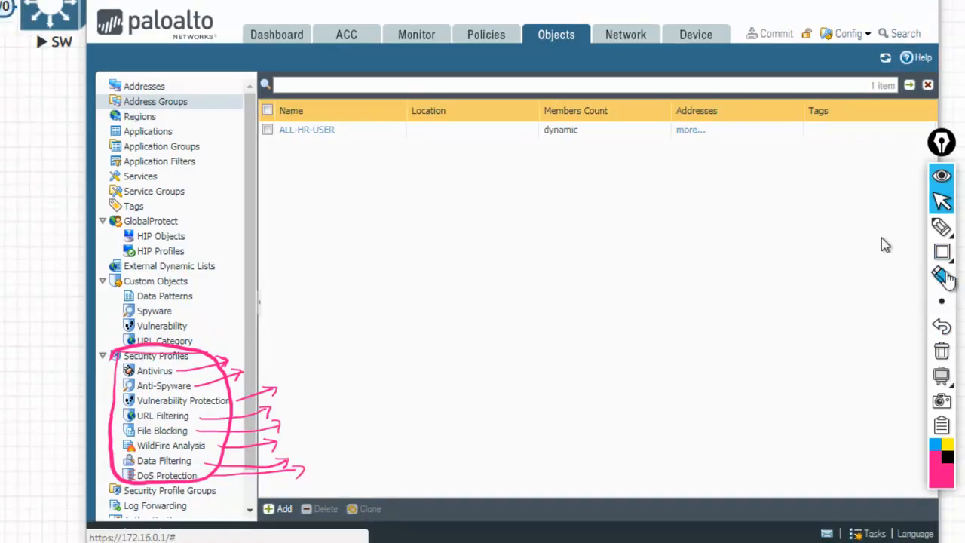
left_click(941, 351)
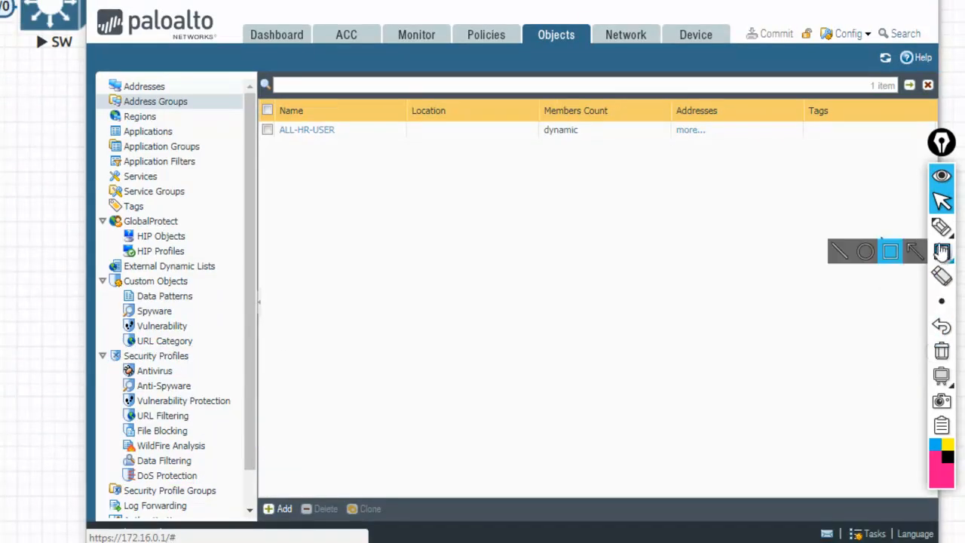
Step: Outline the Security Profiles group with a rectangle and erase the drawing
left_click(889, 250)
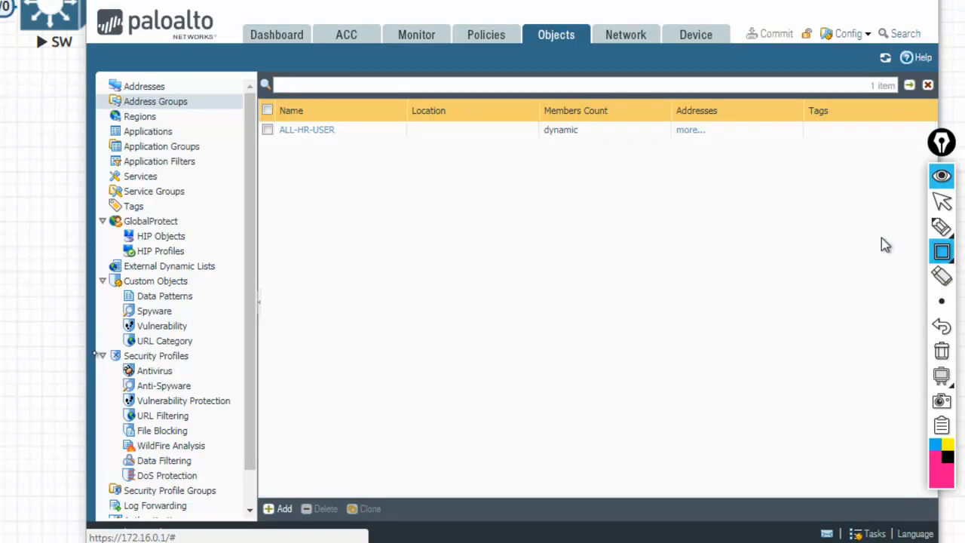
left_click_drag(101, 354, 251, 483)
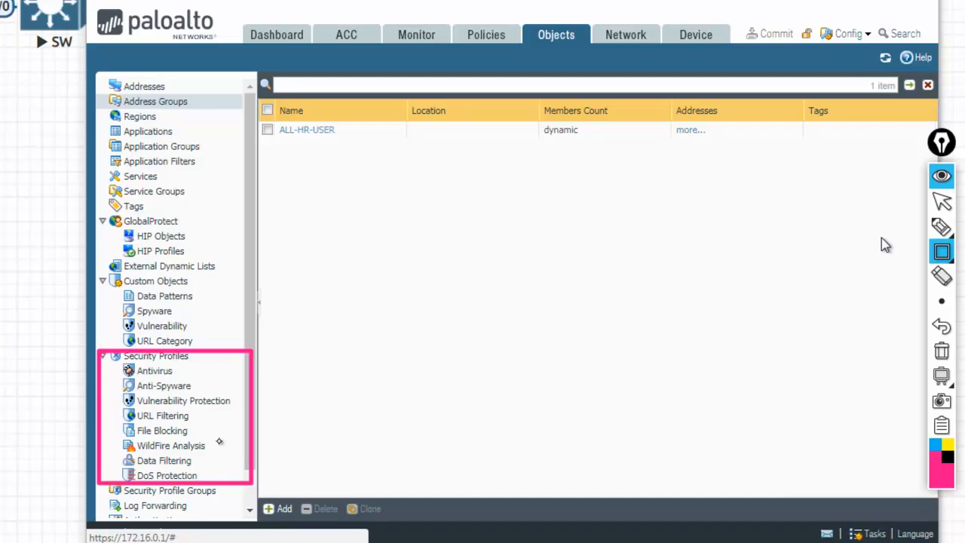
left_click(941, 202)
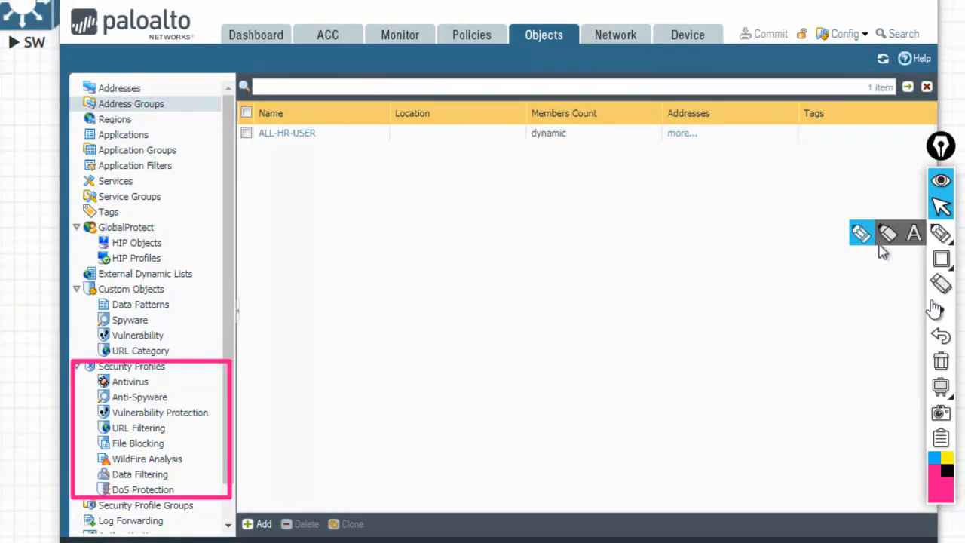
left_click(941, 360)
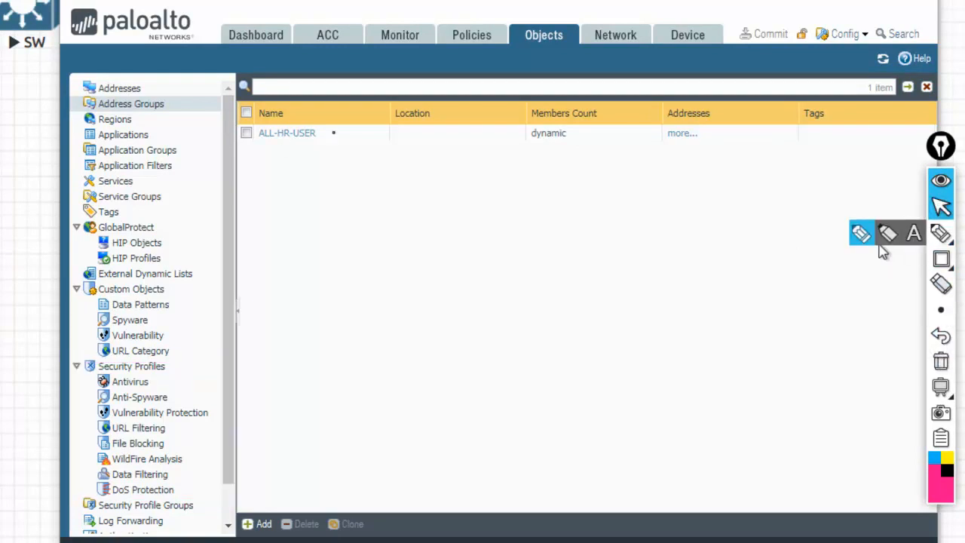
Step: Open the IN2OUT security policy rule and review its source, destination and action settings
left_click(475, 43)
left_click(128, 92)
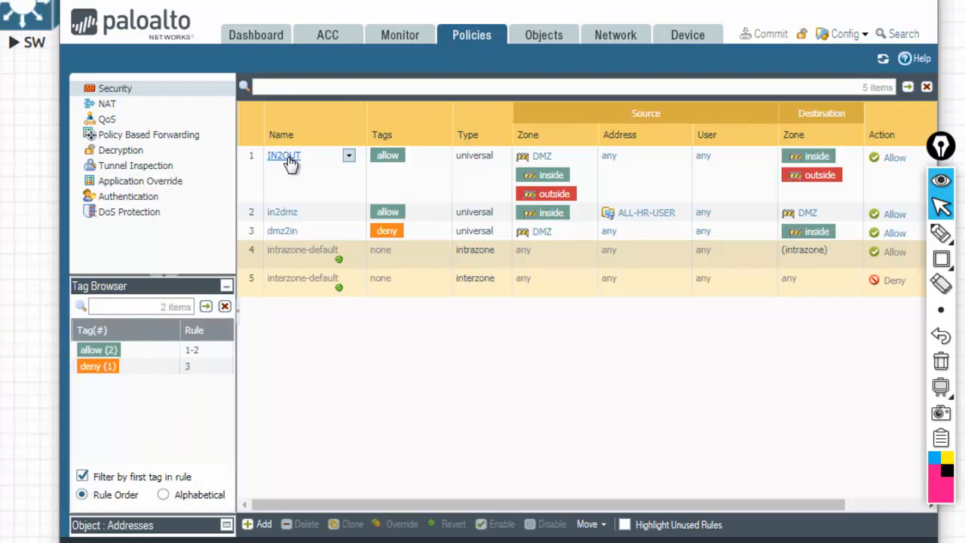
left_click(286, 156)
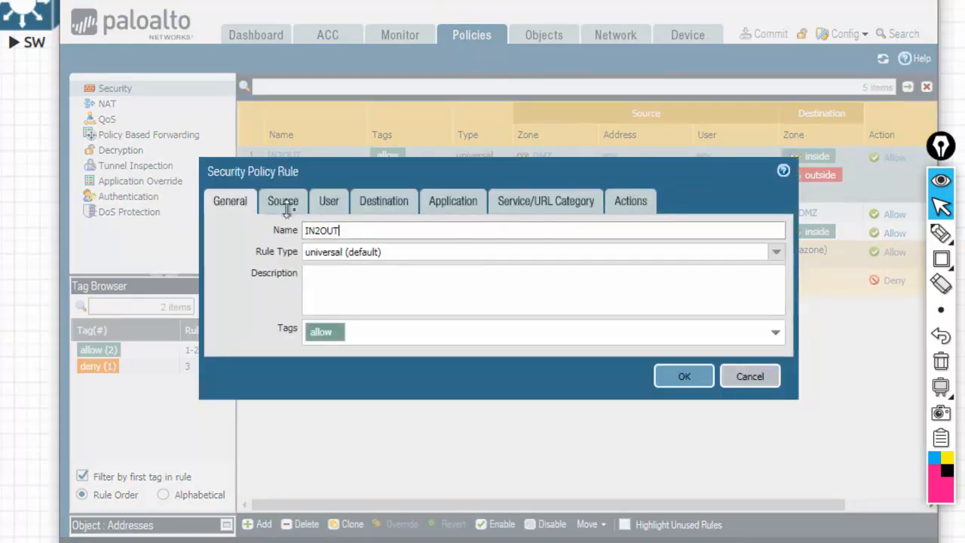
left_click(284, 205)
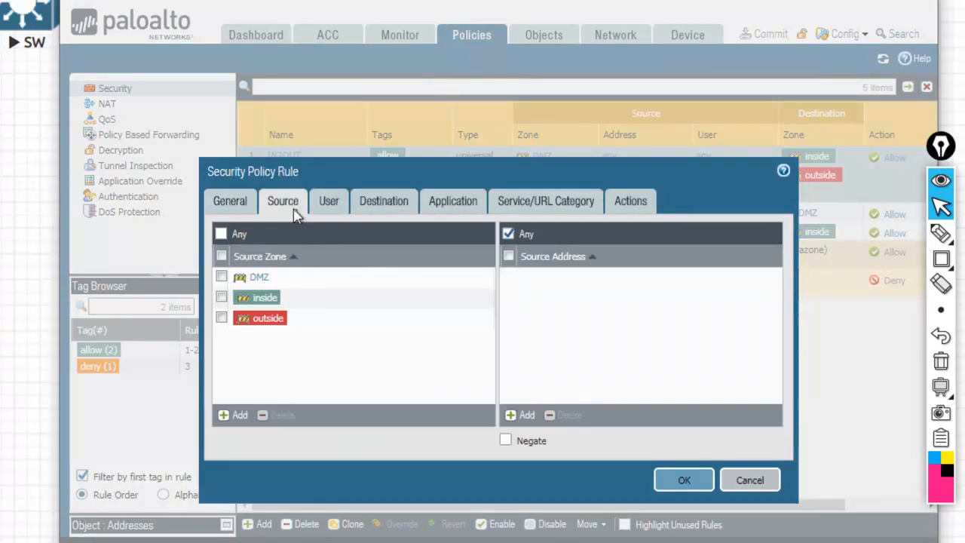
left_click(380, 213)
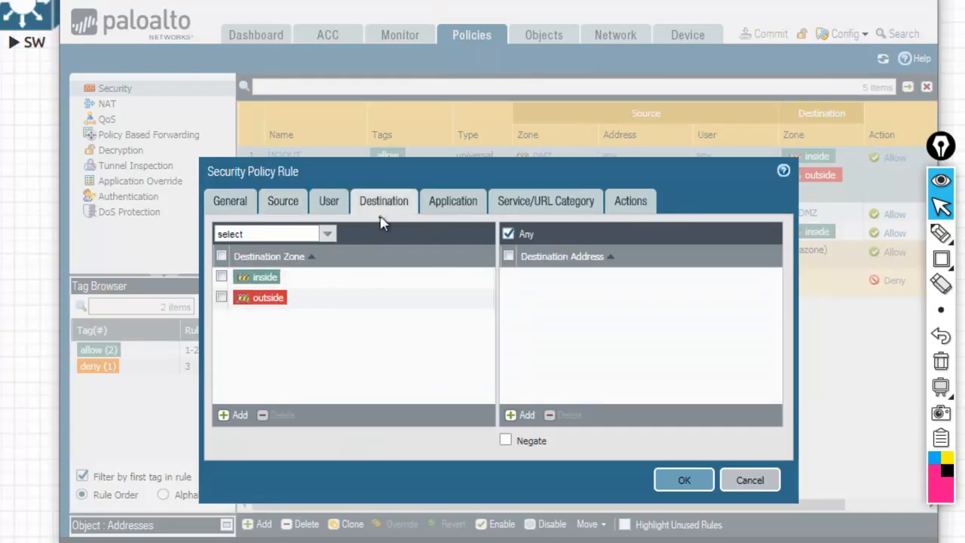
left_click(631, 201)
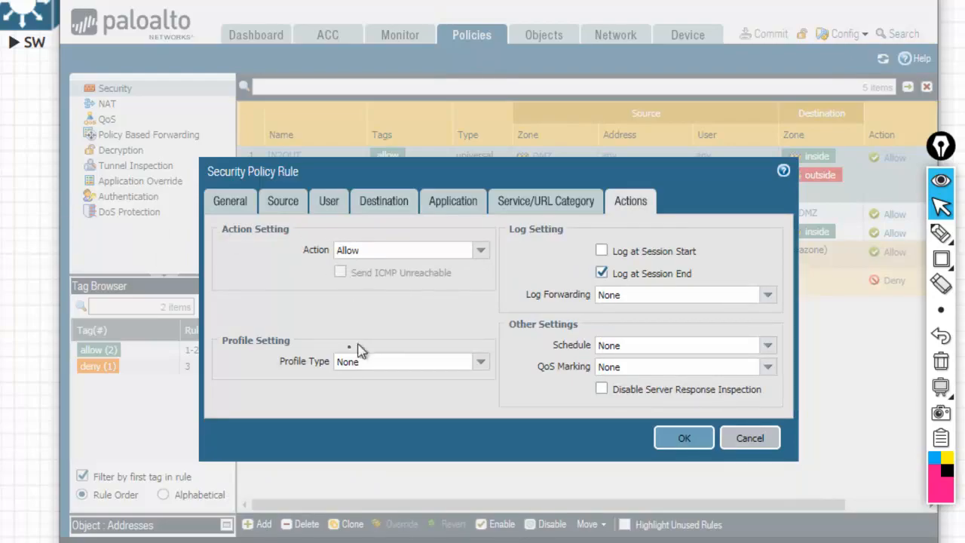
Step: Set the IN2OUT rule's profile type to Profiles
left_click(480, 365)
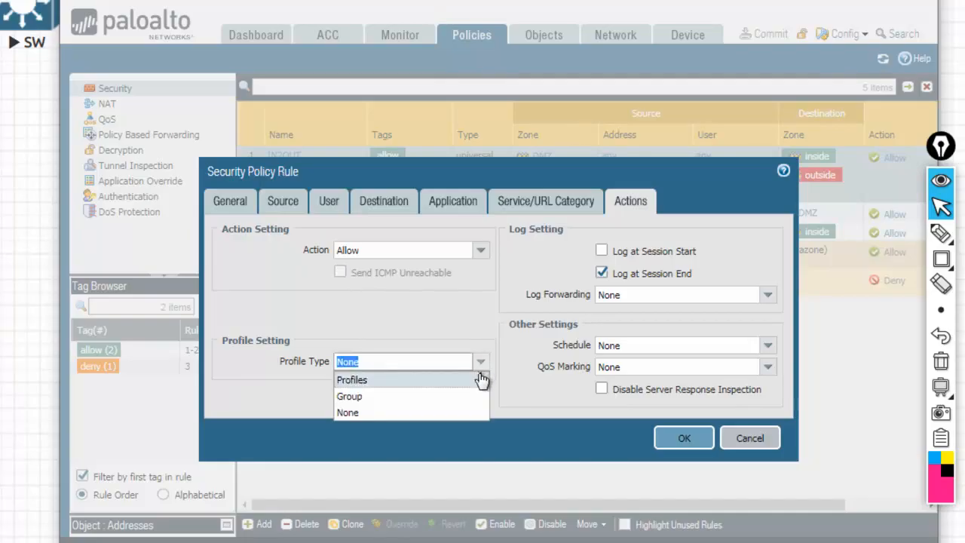
left_click(368, 381)
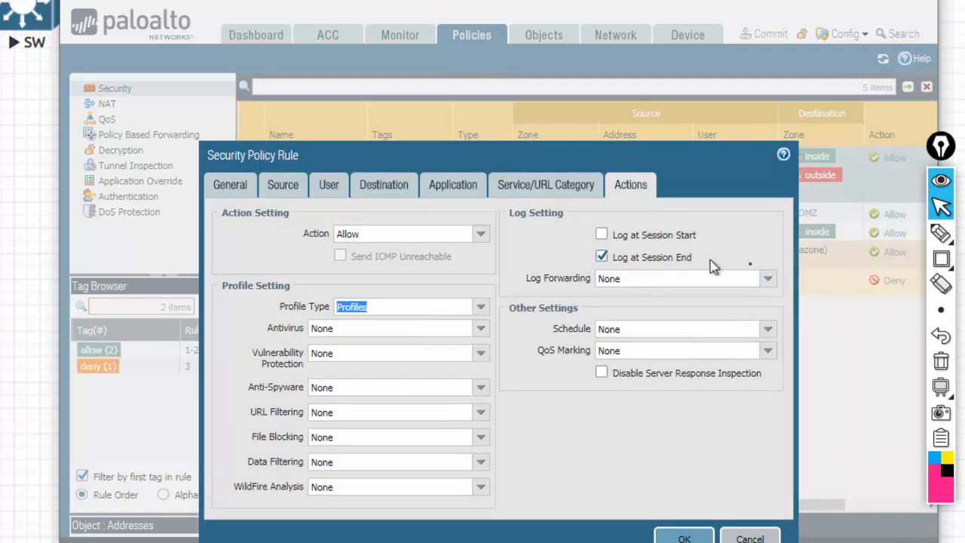
Step: Outline each security profile row, from Antivirus down to WildFire Analysis, with its own rectangle
left_click(940, 258)
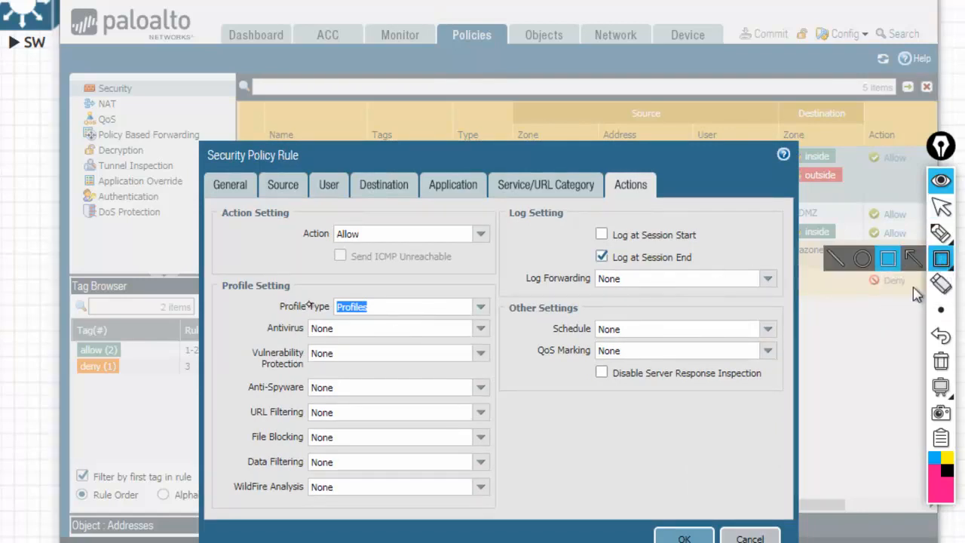
mouse_move(262, 320)
left_mouse_down()
mouse_move(410, 343)
mouse_move(496, 336)
left_mouse_up()
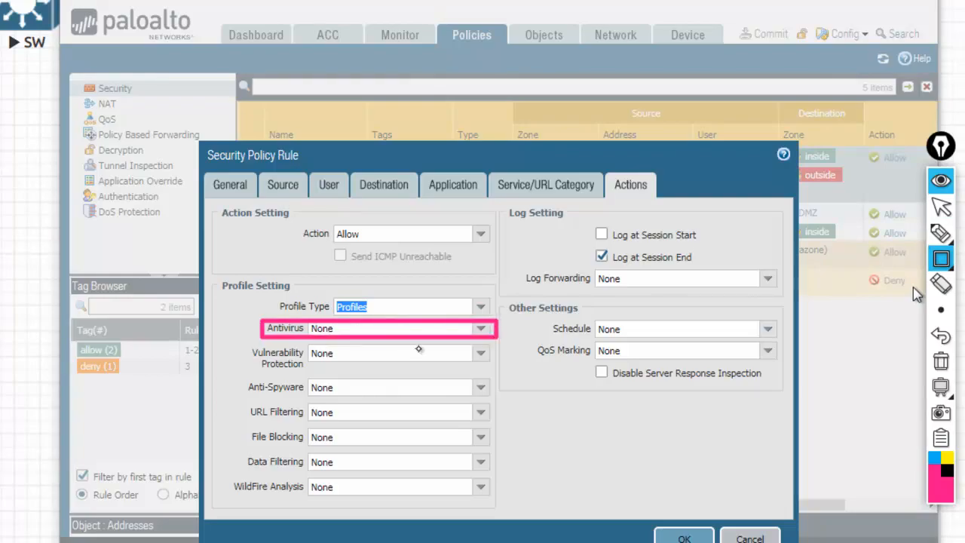
mouse_move(252, 344)
left_mouse_down()
mouse_move(385, 372)
mouse_move(510, 369)
left_mouse_up()
mouse_move(252, 375)
left_mouse_down()
mouse_move(430, 403)
mouse_move(515, 396)
left_mouse_up()
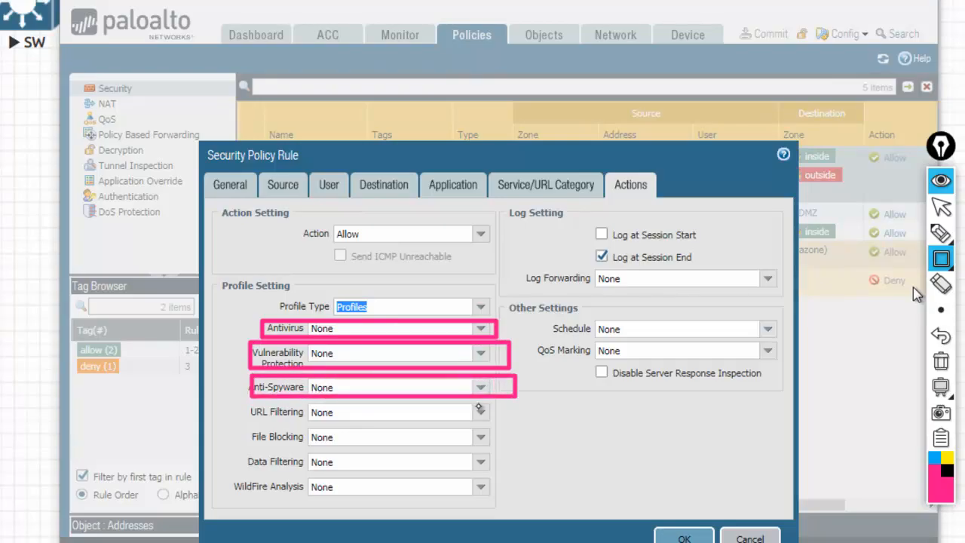
left_click_drag(245, 402, 525, 419)
mouse_move(245, 426)
left_mouse_down()
mouse_move(413, 454)
mouse_move(520, 446)
left_mouse_up()
mouse_move(249, 449)
left_mouse_down()
mouse_move(425, 483)
mouse_move(525, 469)
left_mouse_up()
mouse_move(227, 477)
left_mouse_down()
mouse_move(448, 503)
mouse_move(528, 499)
left_mouse_up()
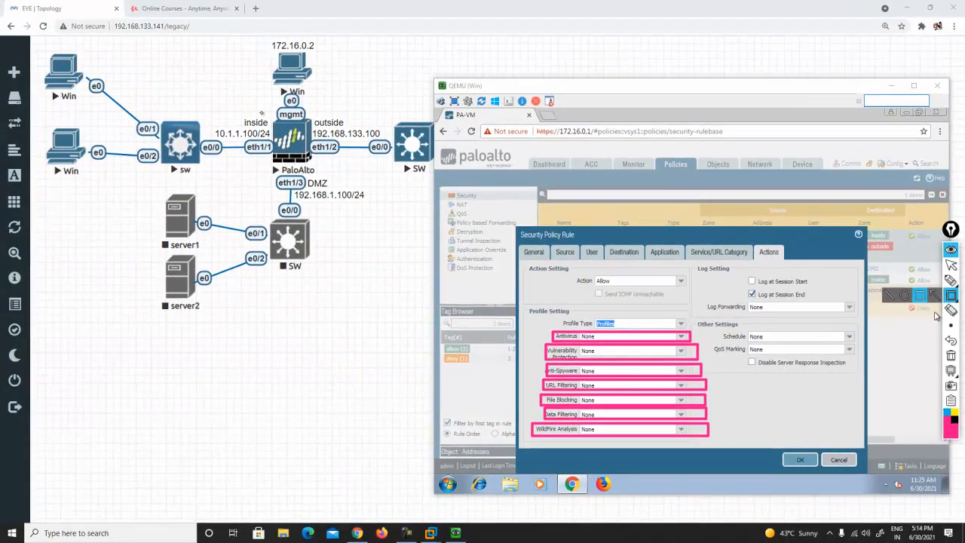
Step: Outline the PaloAlto firewall in the topology and draw an arrow labelled Allow in each traffic direction, outbound above it and inbound below
left_click_drag(260, 113, 329, 174)
left_click(950, 280)
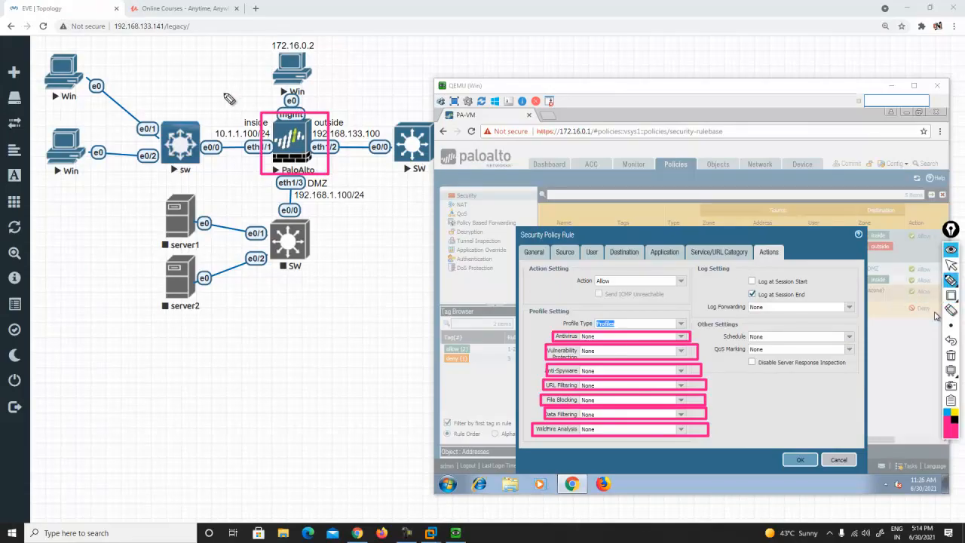
mouse_move(218, 95)
left_mouse_down()
mouse_move(372, 96)
mouse_move(364, 101)
left_mouse_up()
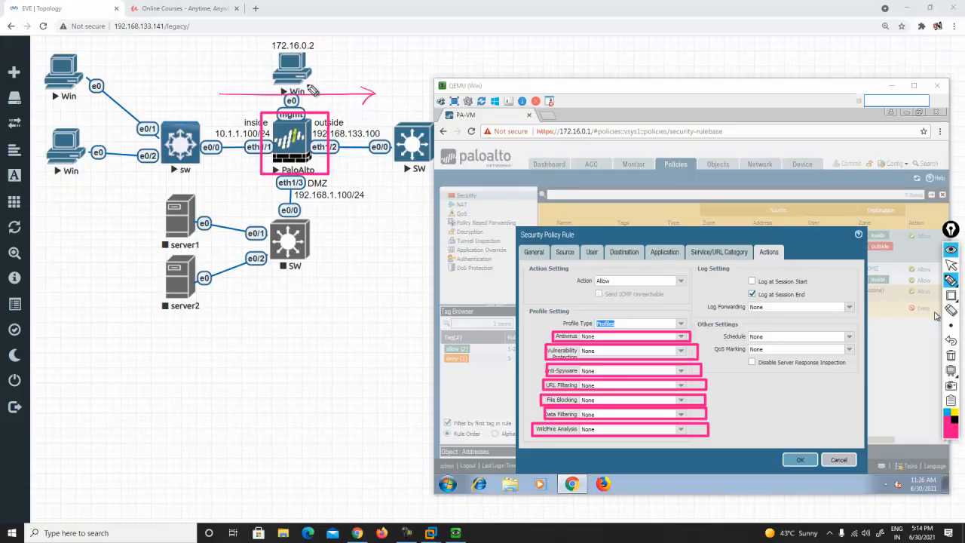
mouse_move(318, 97)
left_mouse_down()
mouse_move(314, 86)
mouse_move(329, 93)
left_mouse_up()
left_click_drag(227, 191, 361, 192)
left_click_drag(230, 186, 229, 197)
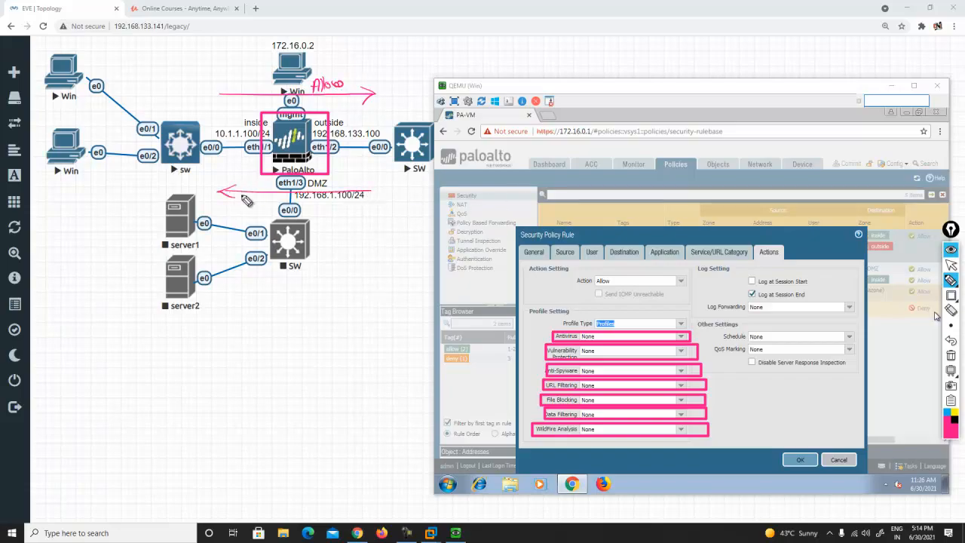
mouse_move(318, 198)
left_mouse_down()
mouse_move(331, 188)
mouse_move(335, 204)
left_mouse_up()
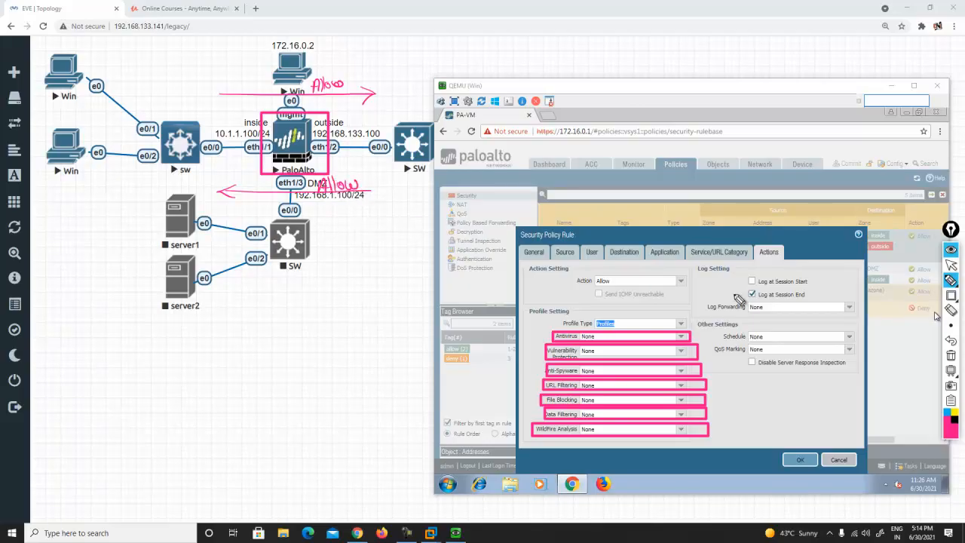
Step: Look through the options for the rule's action and clear all drawings from the screen
left_click(950, 267)
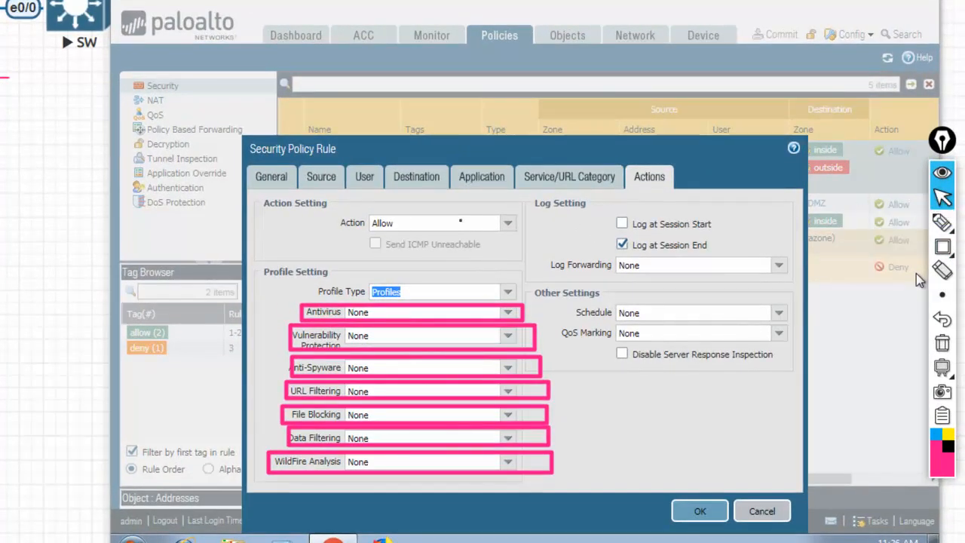
left_click(508, 225)
left_click(509, 227)
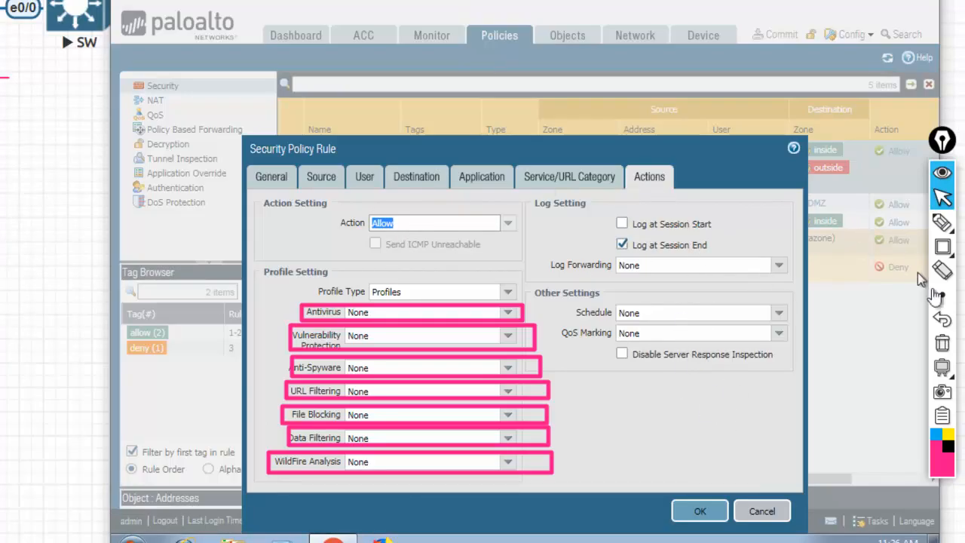
left_click(941, 343)
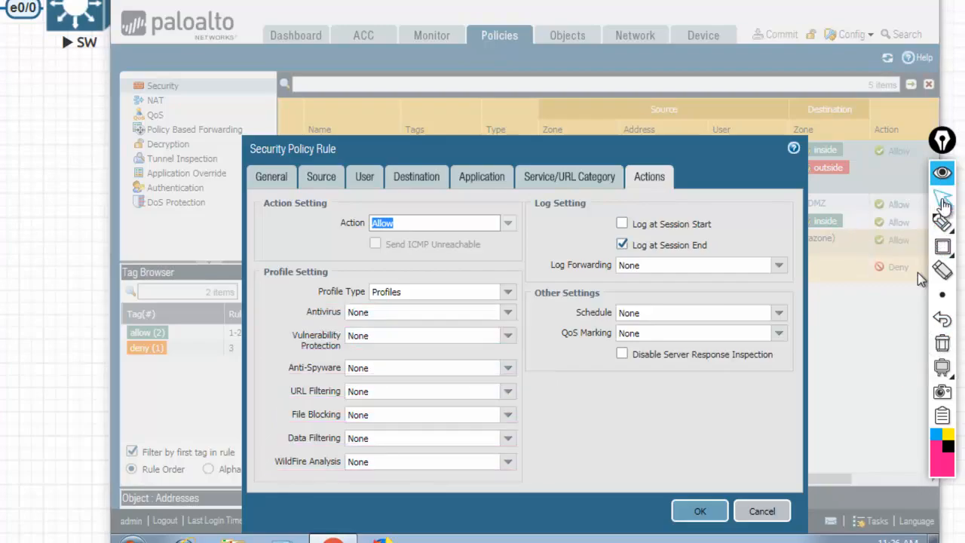
Step: Outline the whole profile settings area and each profile label from Antivirus to WildFire Analysis with rectangles, and erase the drawings
left_click(942, 246)
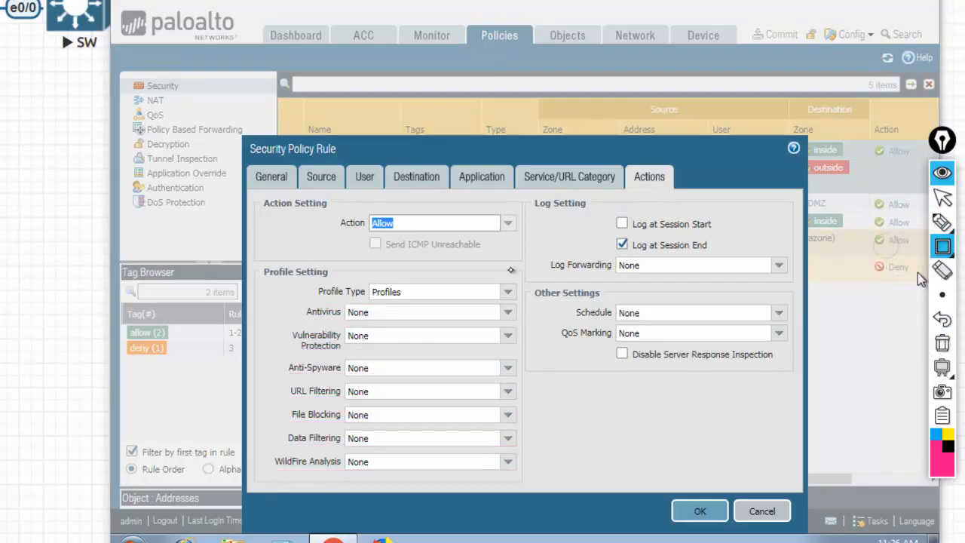
mouse_move(266, 277)
left_mouse_down()
mouse_move(523, 482)
mouse_move(538, 486)
mouse_move(534, 477)
left_mouse_up()
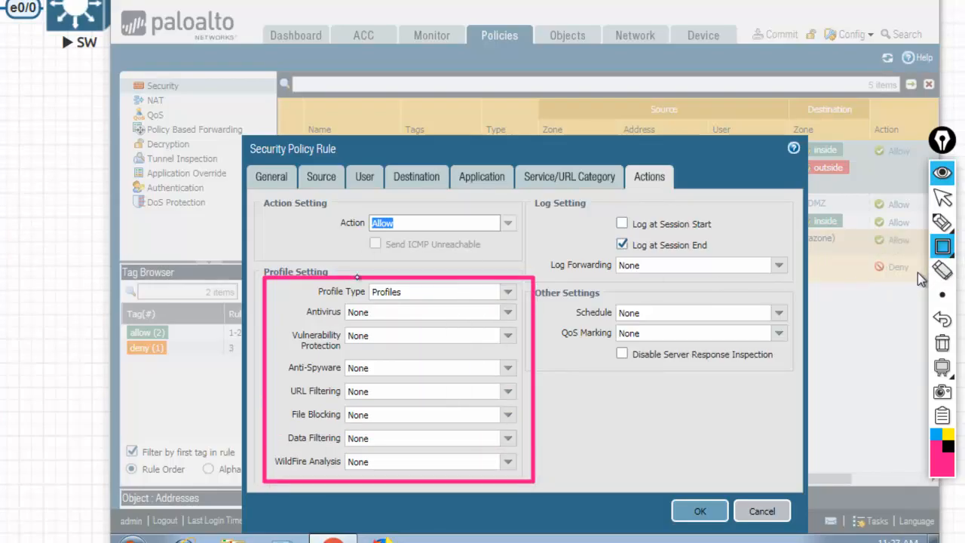
left_click_drag(298, 304, 349, 320)
left_click_drag(282, 328, 348, 348)
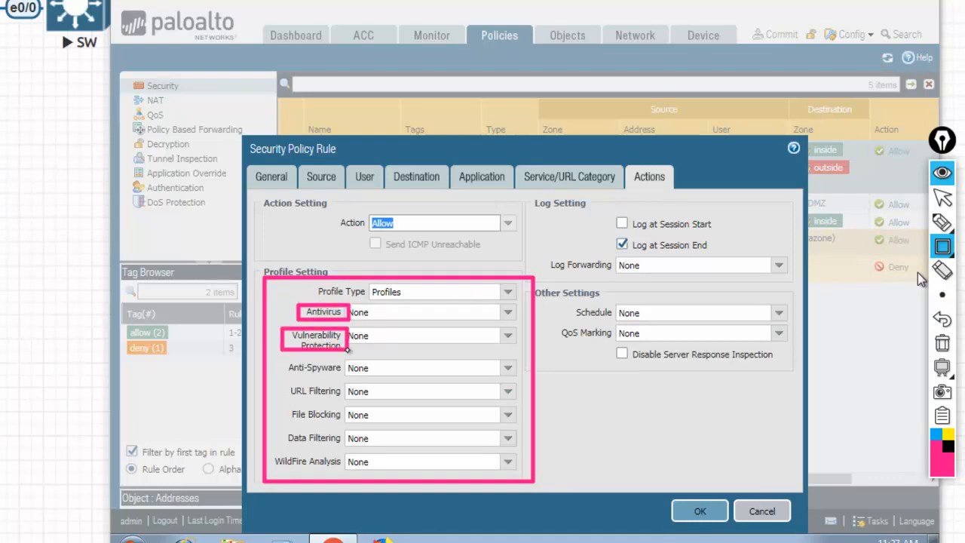
left_click_drag(275, 359, 348, 379)
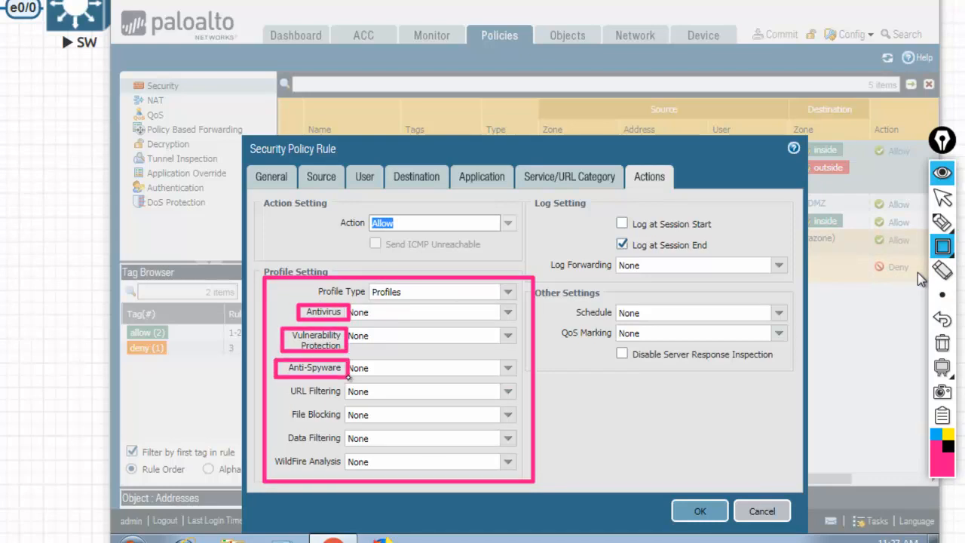
left_click_drag(278, 383, 348, 398)
left_click_drag(270, 408, 340, 424)
left_click_drag(273, 430, 351, 447)
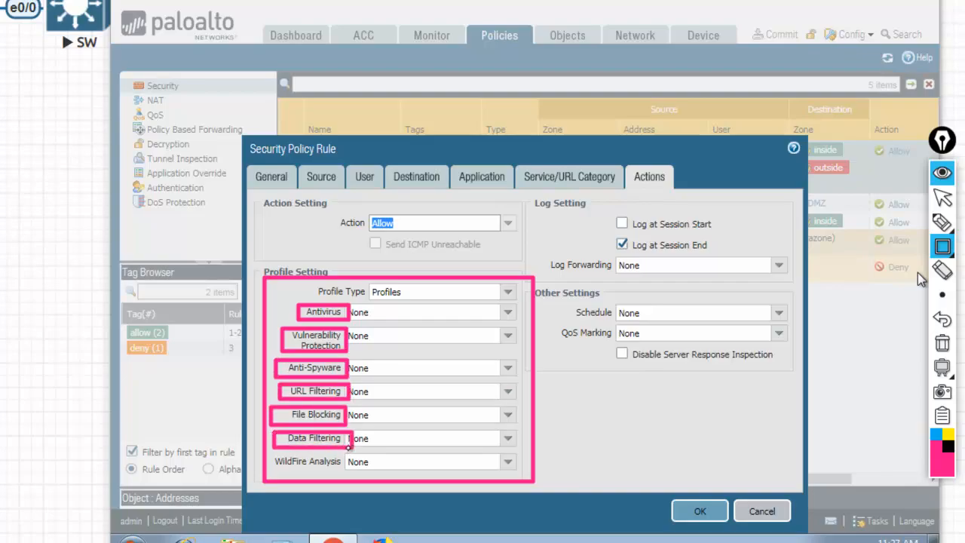
left_click_drag(266, 455, 350, 475)
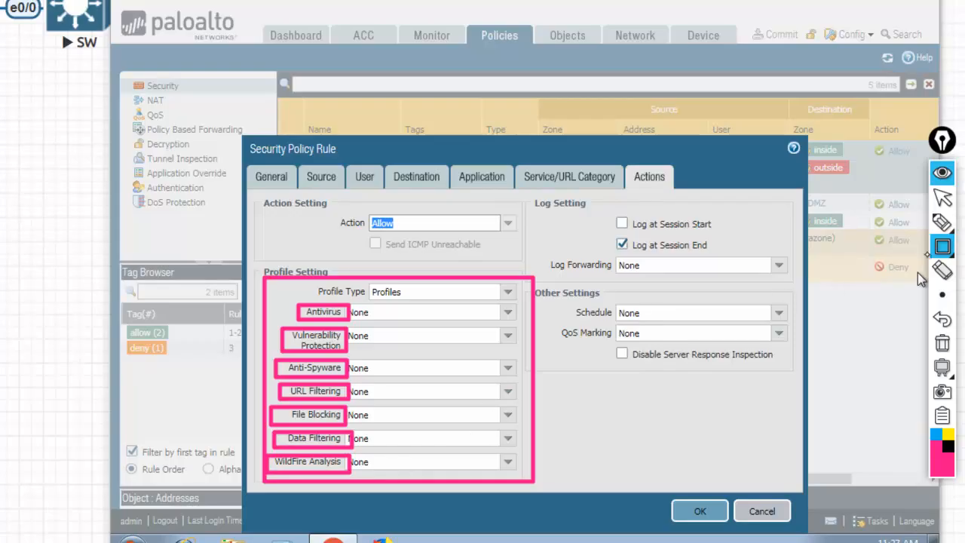
left_click(941, 342)
Step: Set the rule's Antivirus and Vulnerability Protection profiles to default
mouse_move(942, 223)
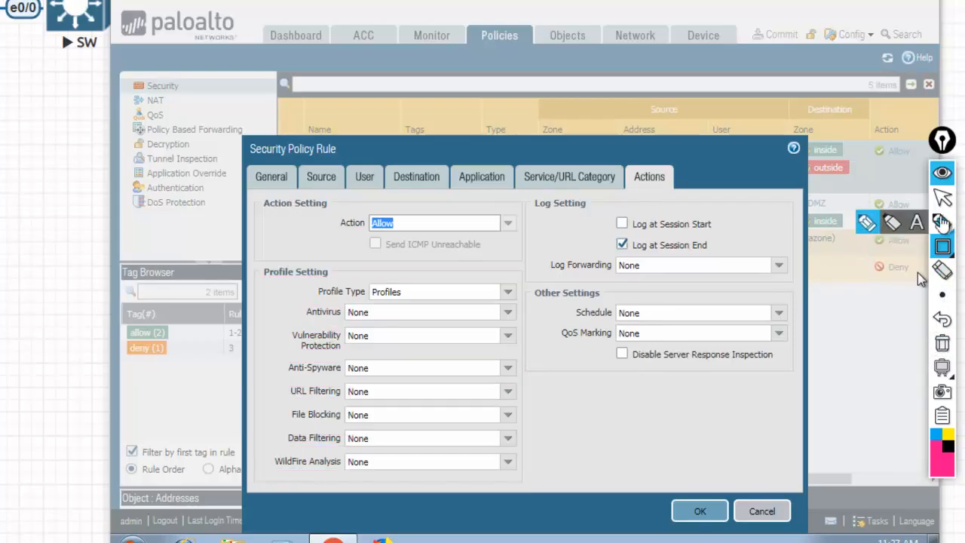
left_click(942, 198)
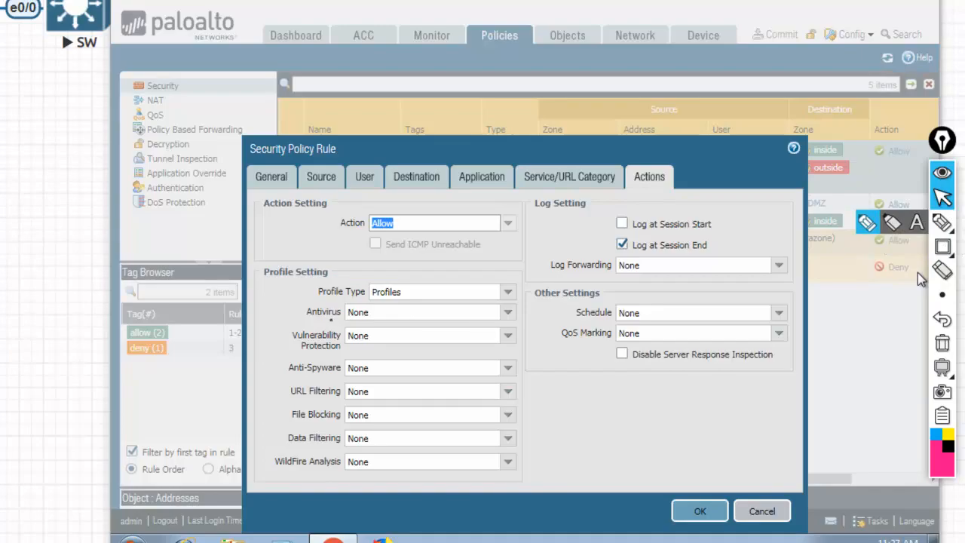
left_click(502, 312)
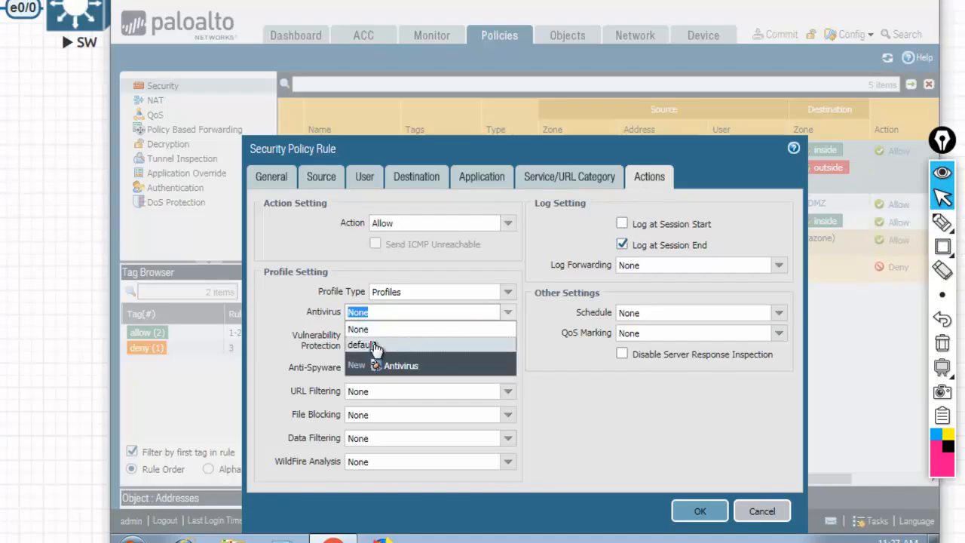
left_click(363, 345)
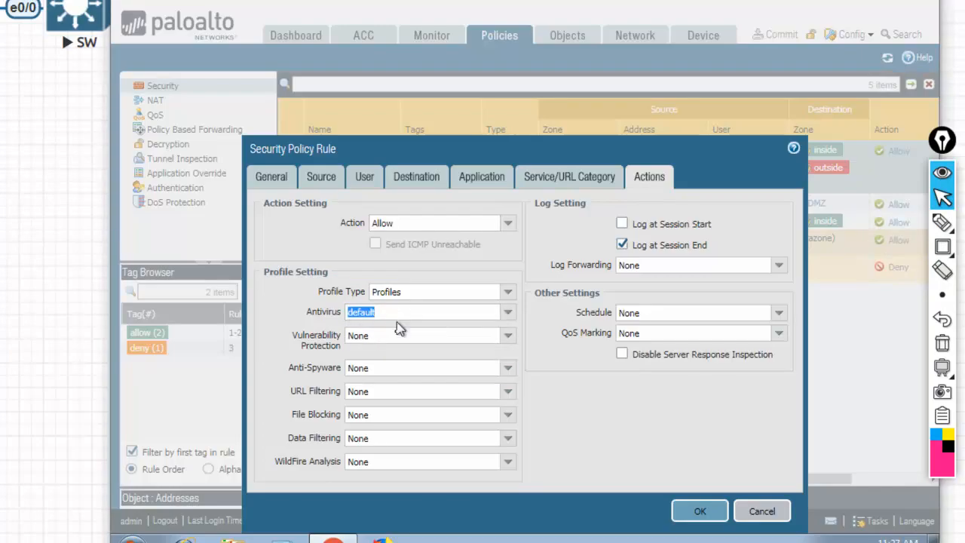
left_click(400, 336)
left_click(507, 336)
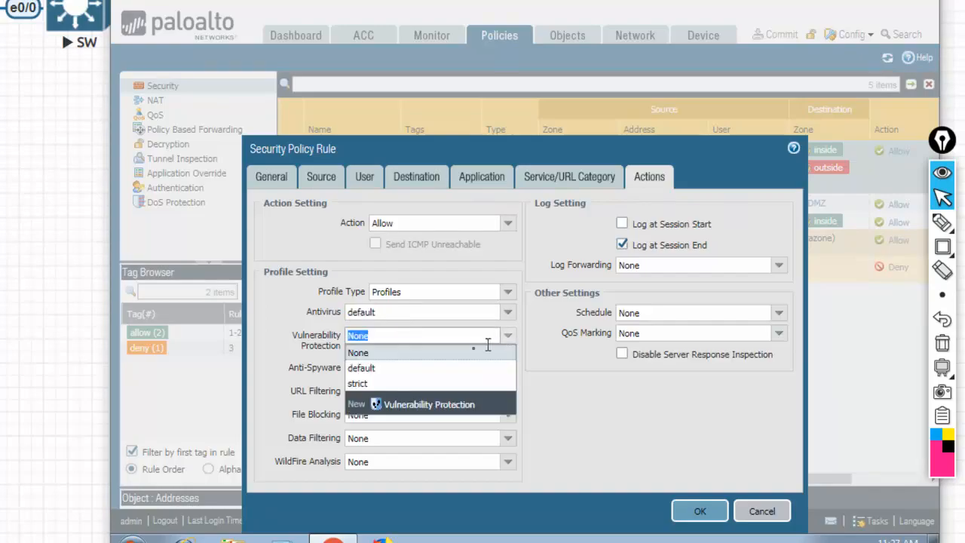
left_click(387, 369)
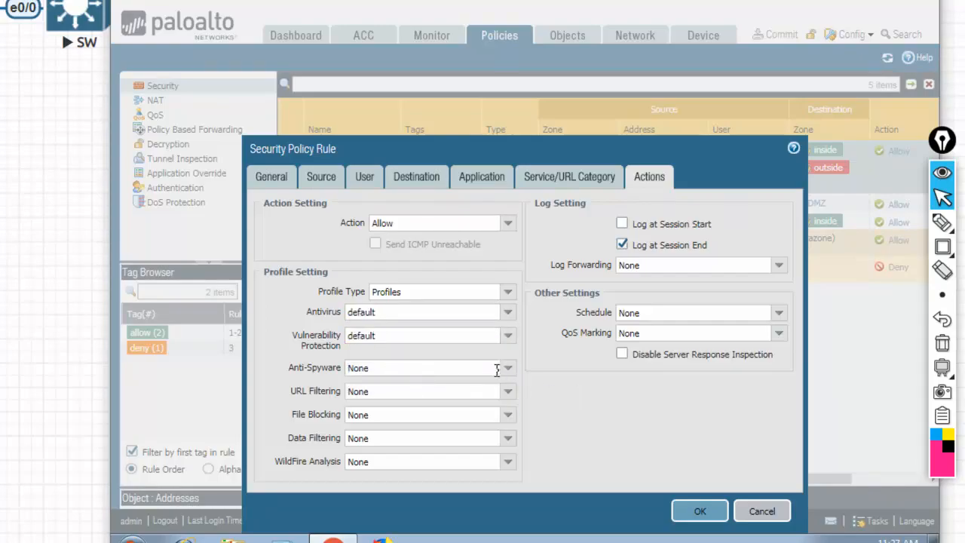
Step: Set the rule's Anti-Spyware and URL Filtering profiles to default
left_click(507, 368)
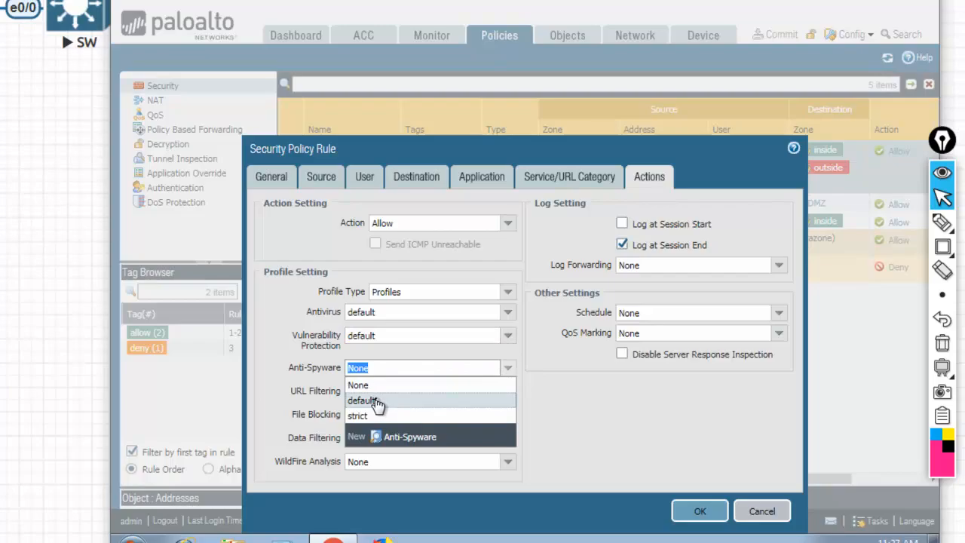
left_click(375, 402)
left_click(515, 391)
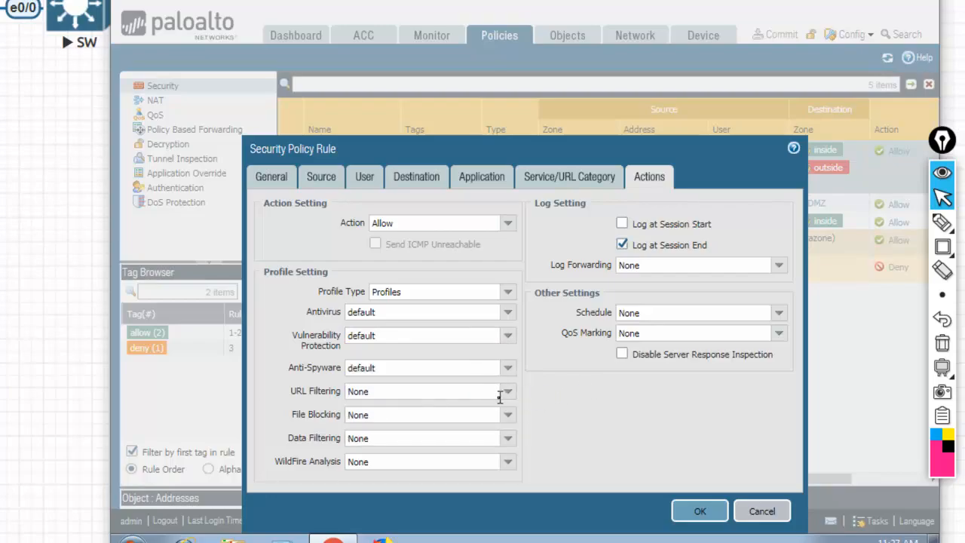
left_click(505, 392)
left_click(412, 422)
Step: Choose None for File Blocking and Data Filtering, and set the WildFire Analysis profile to default
left_click(510, 419)
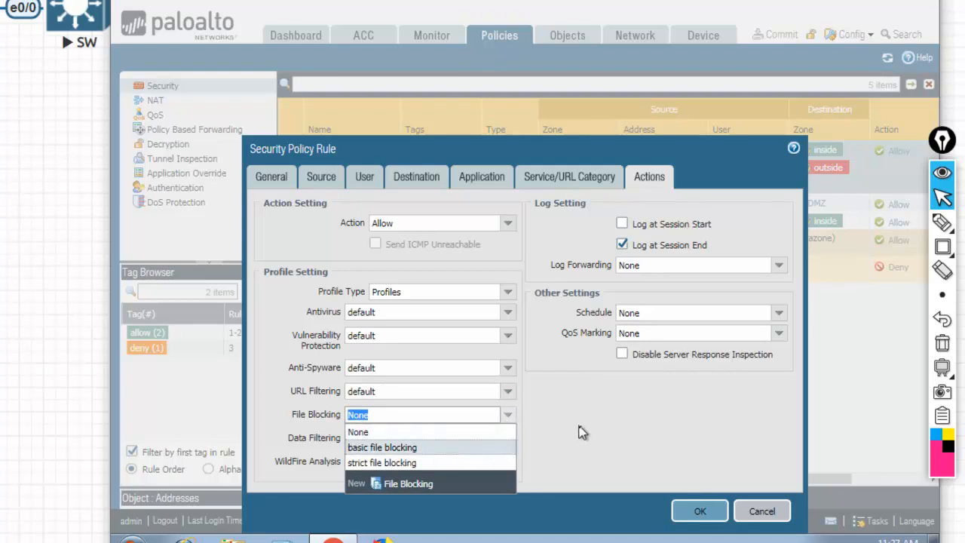
left_click(461, 436)
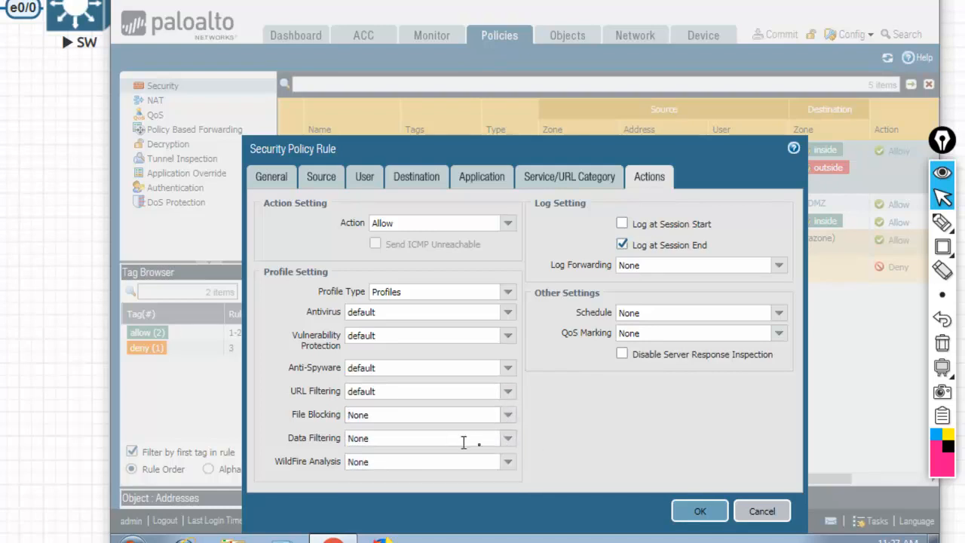
left_click(508, 439)
left_click(493, 457)
left_click(510, 466)
left_click(396, 493)
left_click(612, 420)
Step: Switch the Anti-Spyware profile to None and back to default, and save the security policy rule
left_click(507, 368)
left_click(388, 382)
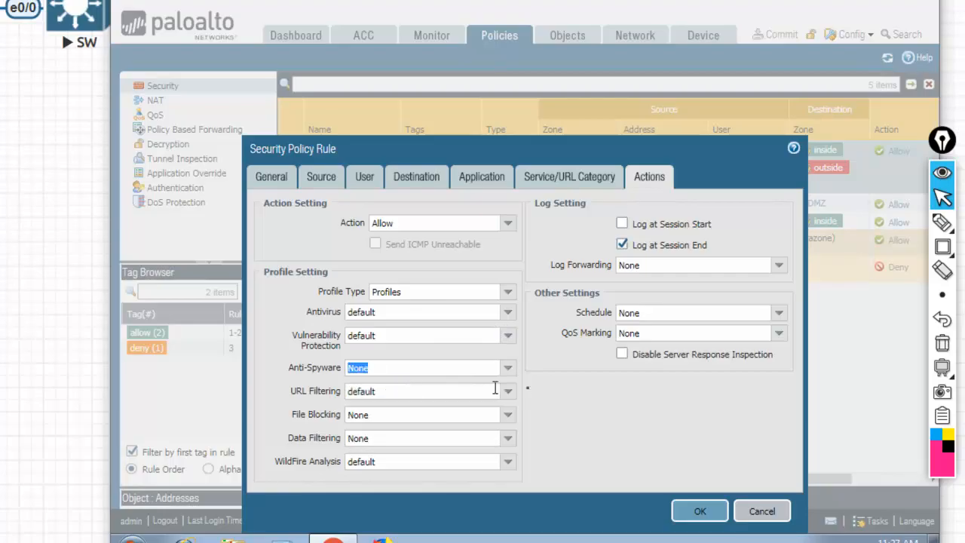
left_click(508, 368)
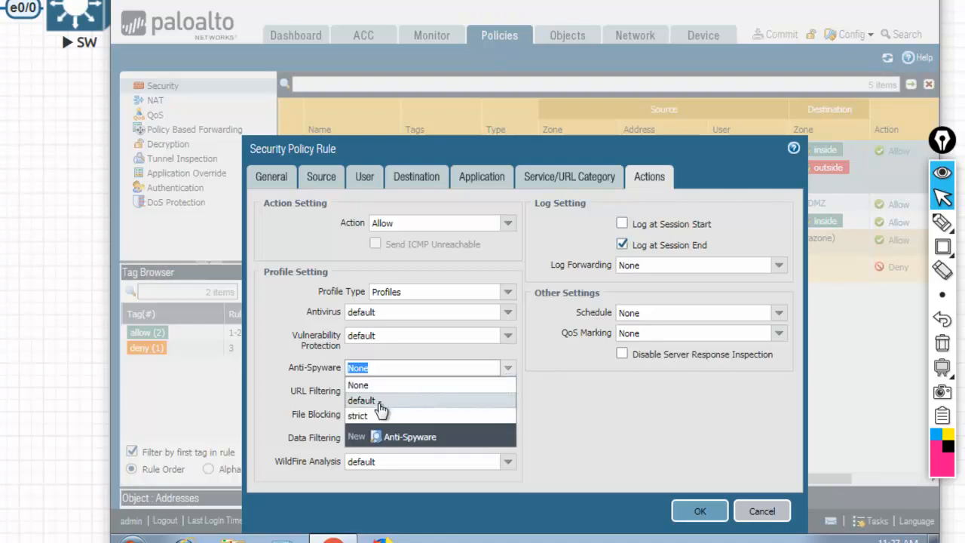
left_click(388, 400)
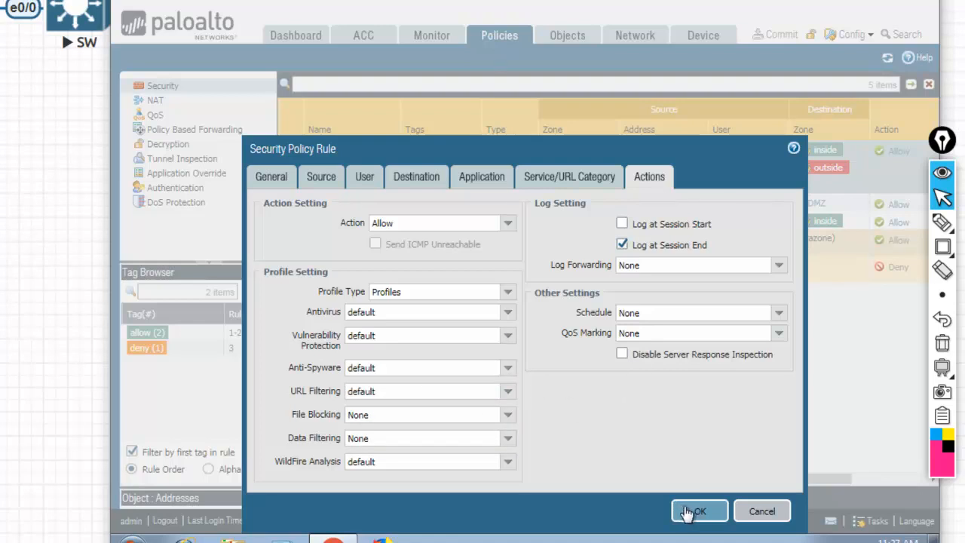
left_click(699, 515)
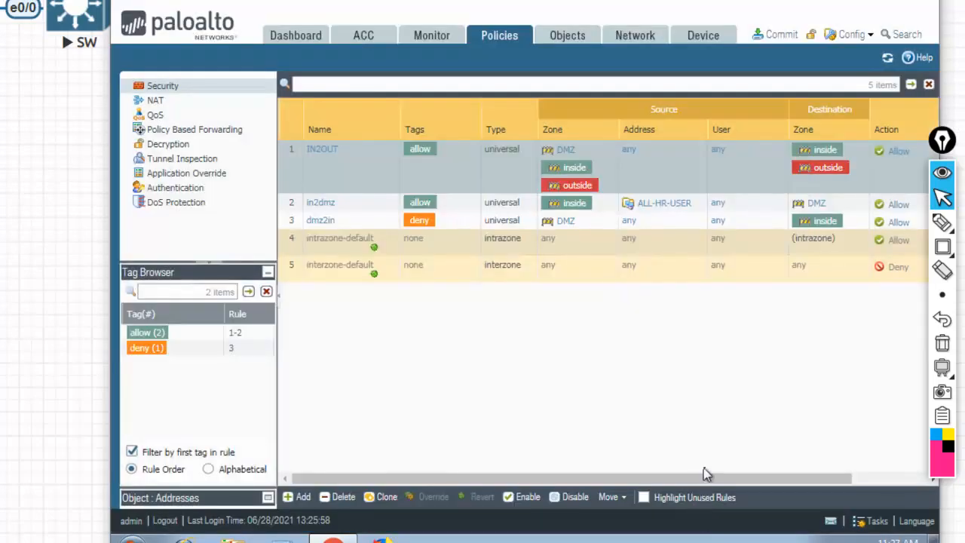
Step: Commit all pending configuration changes to the firewall and close the commit status report
left_click_drag(593, 481, 517, 505)
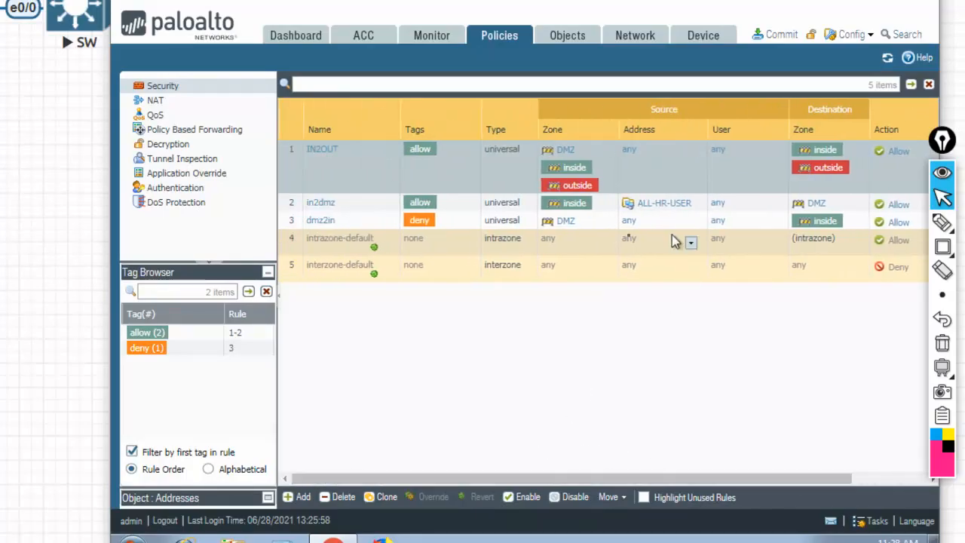
left_click(778, 35)
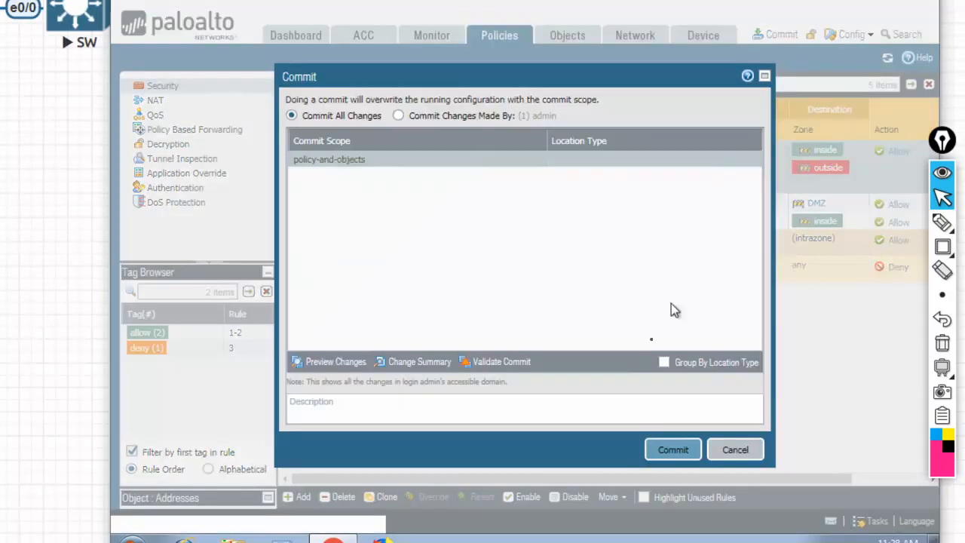
left_click(658, 450)
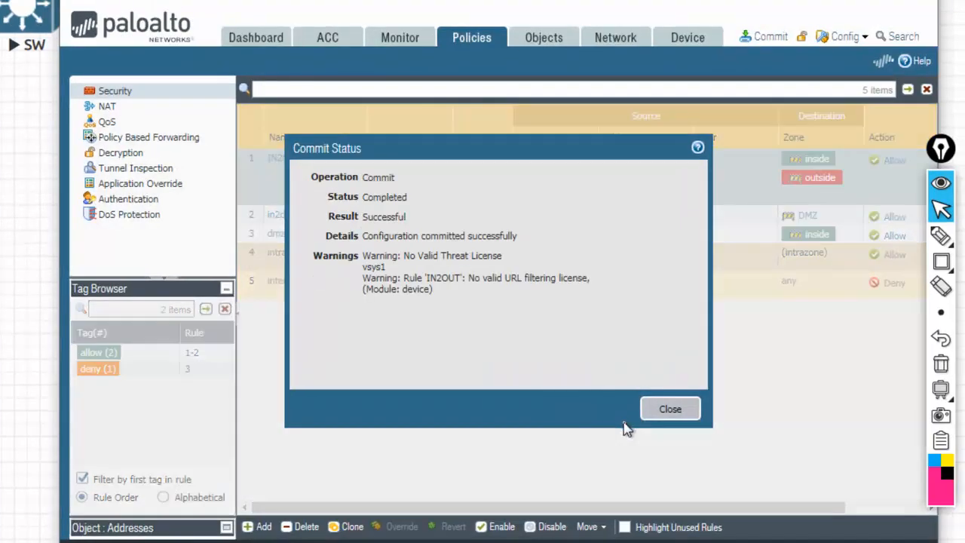
left_click(663, 419)
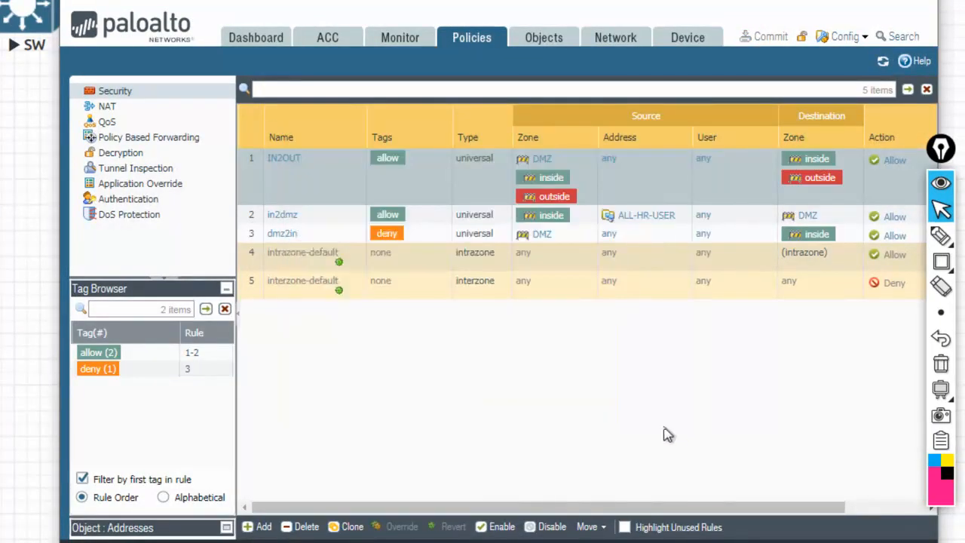
Step: Show the Profile column in the security policy rule table
left_click_drag(627, 509, 746, 503)
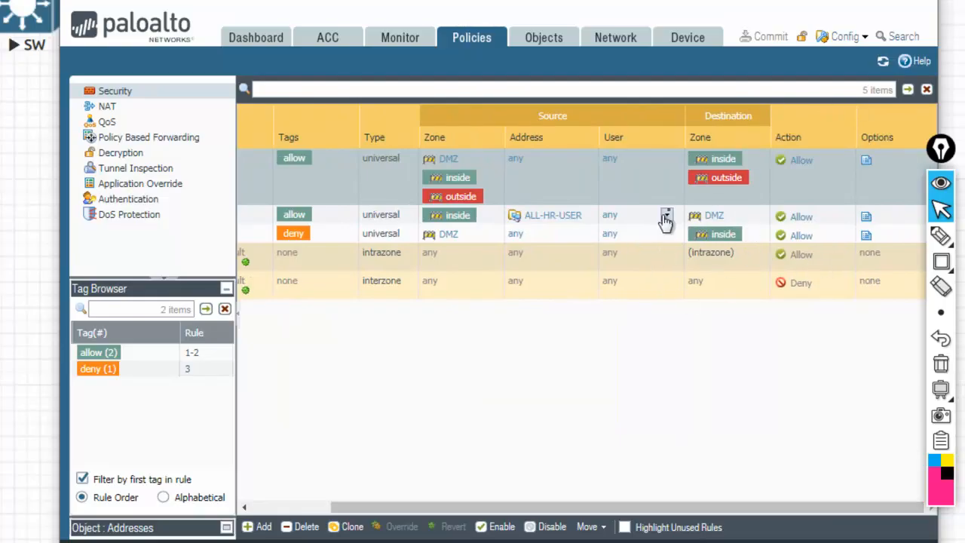
left_click_drag(537, 509, 431, 502)
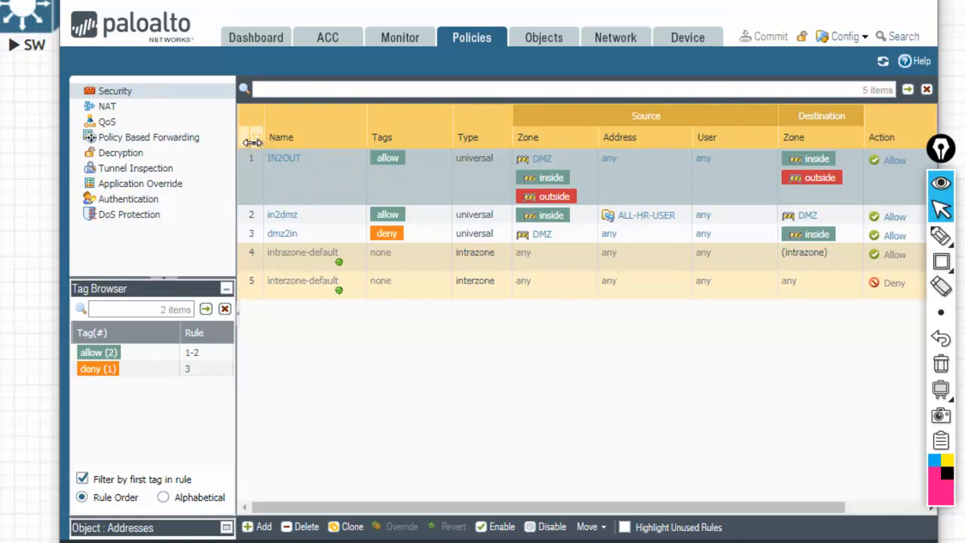
left_click_drag(253, 142, 248, 143)
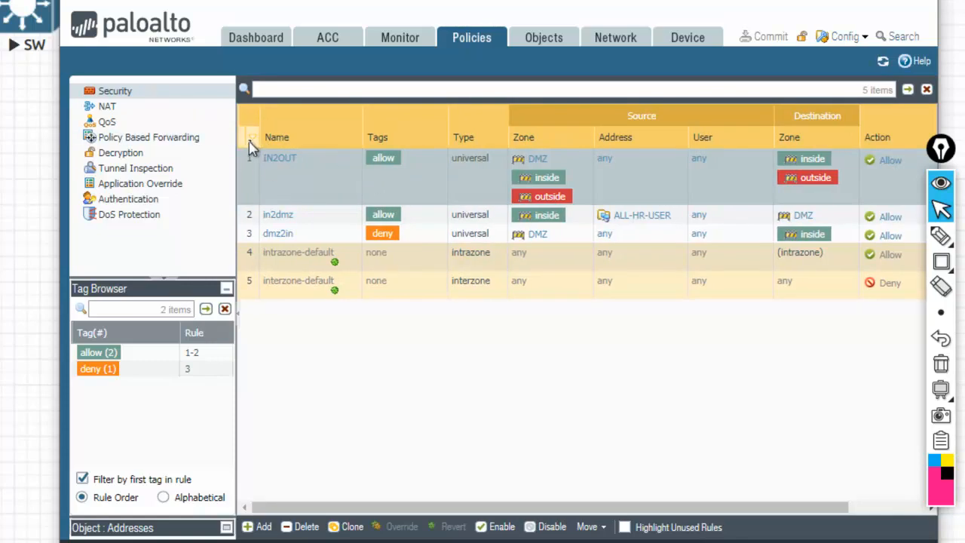
left_click(251, 140)
mouse_move(293, 160)
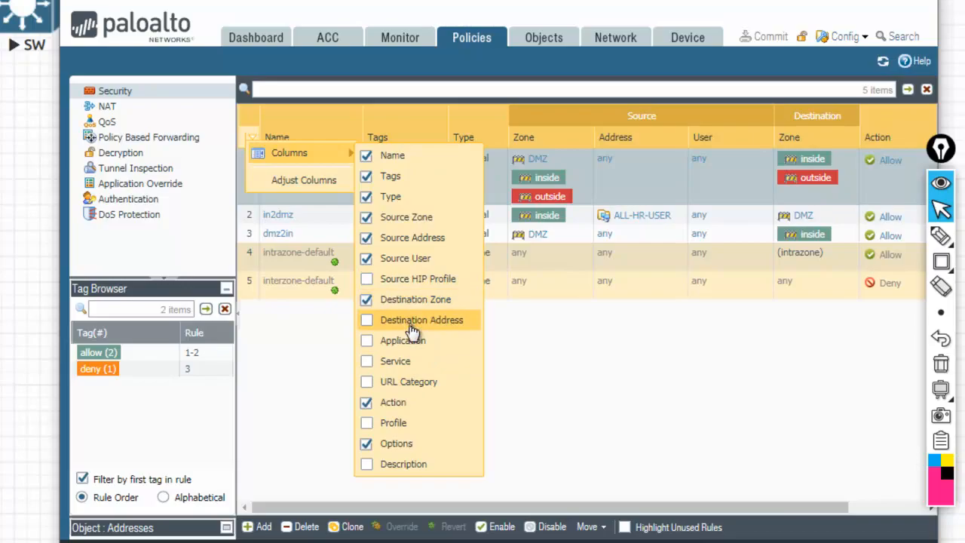
left_click(393, 423)
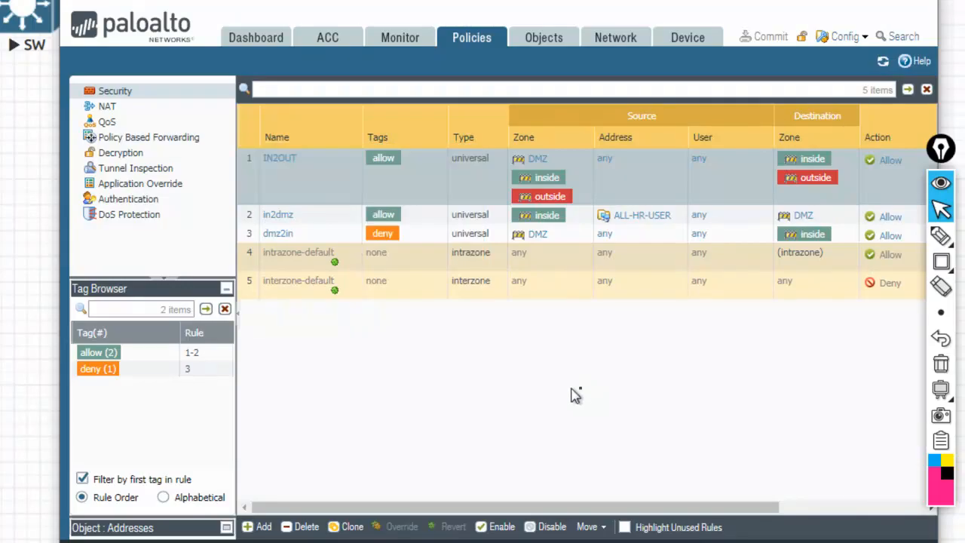
Step: Examine which security profiles are attached to the IN2OUT rule in the Profile column
left_click_drag(437, 520, 674, 515)
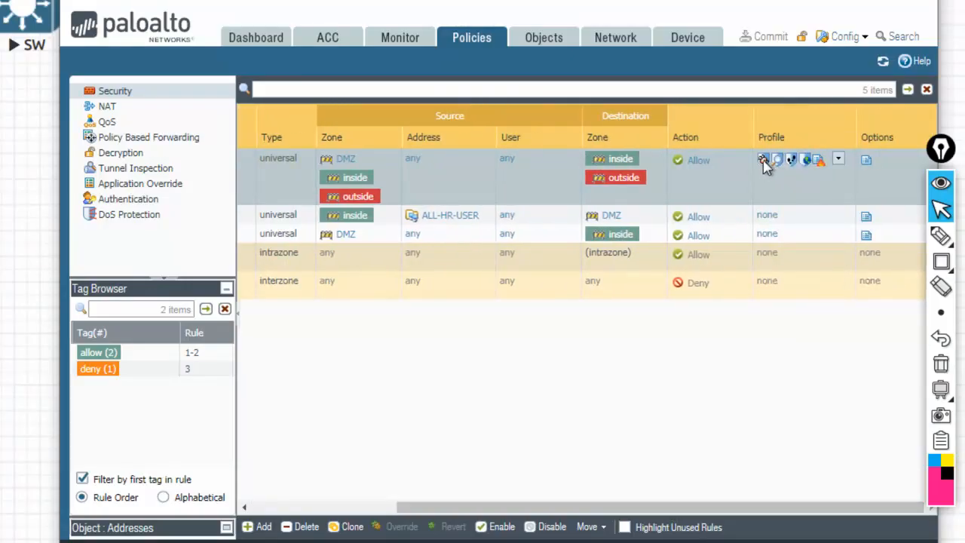
left_click(837, 161)
left_click(837, 160)
left_click(838, 160)
left_click(701, 354)
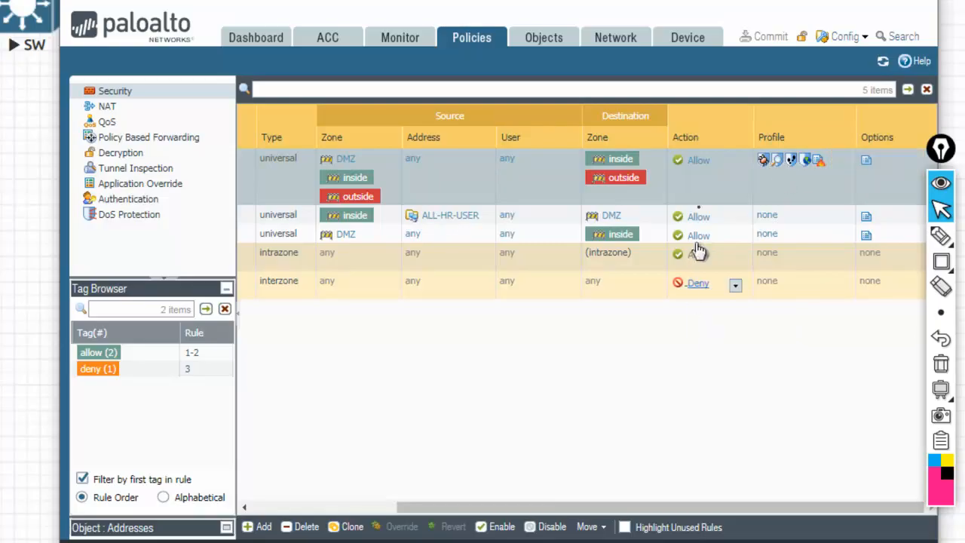
left_click_drag(555, 504, 360, 493)
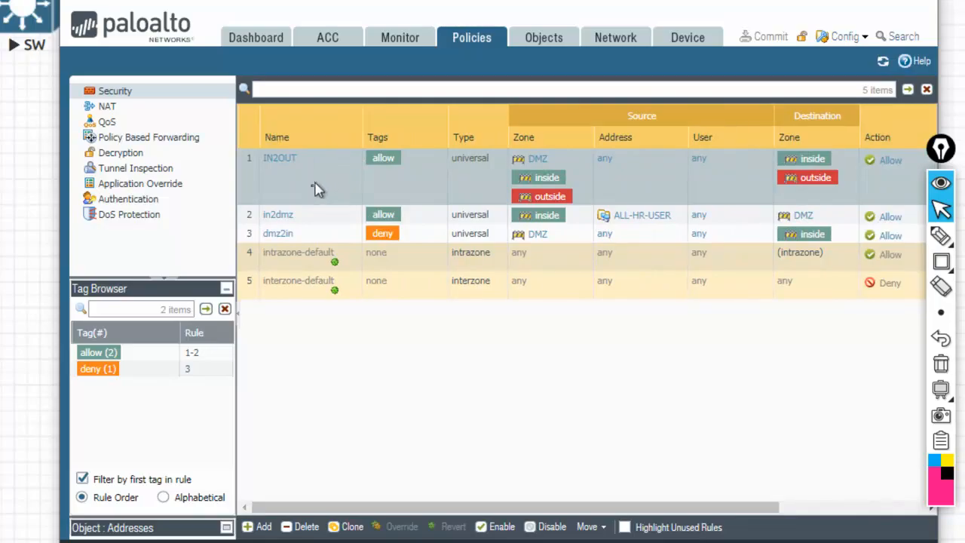
left_click_drag(528, 503, 750, 504)
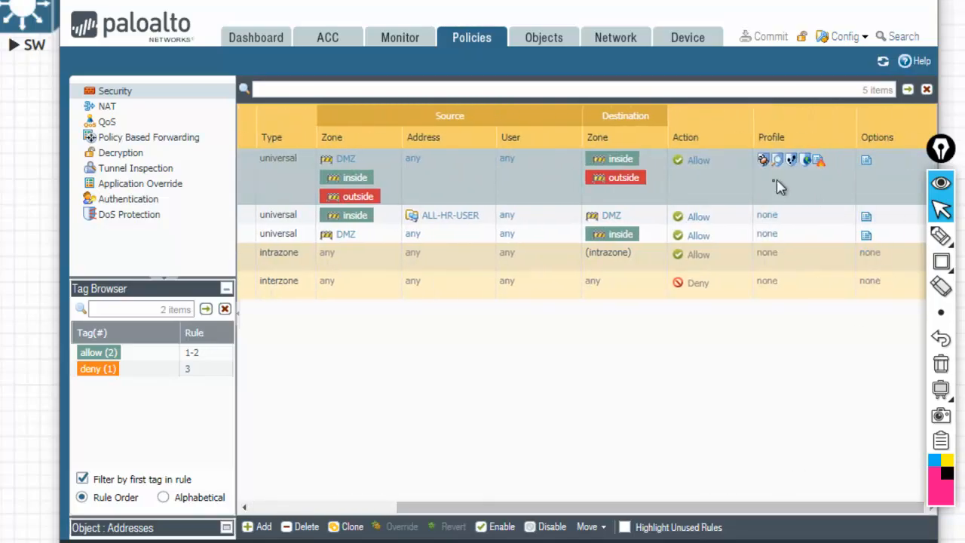
left_click(762, 164)
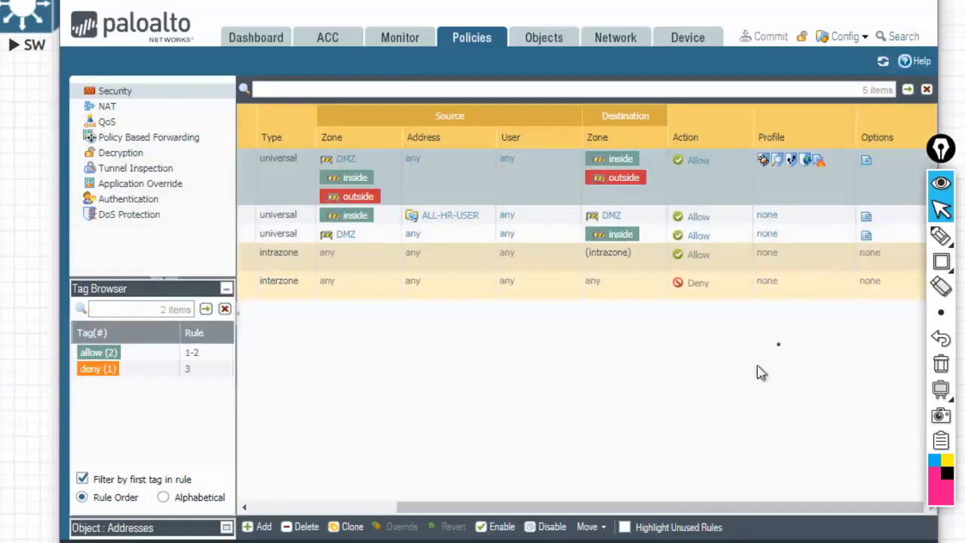
left_click(626, 491)
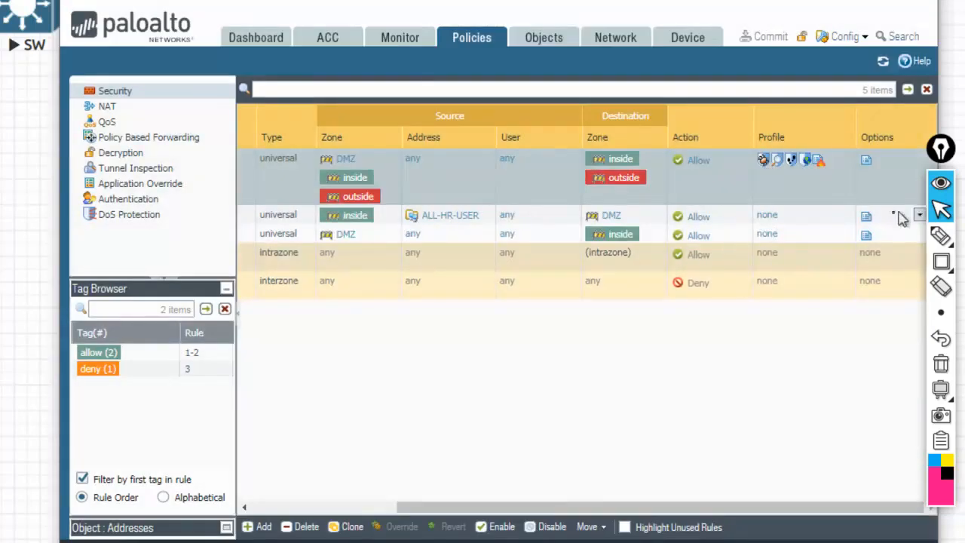
Step: Circle profile icons of the IN2OUT rule with the annotation pen, and clear the drawing
mouse_move(936, 235)
left_click(860, 238)
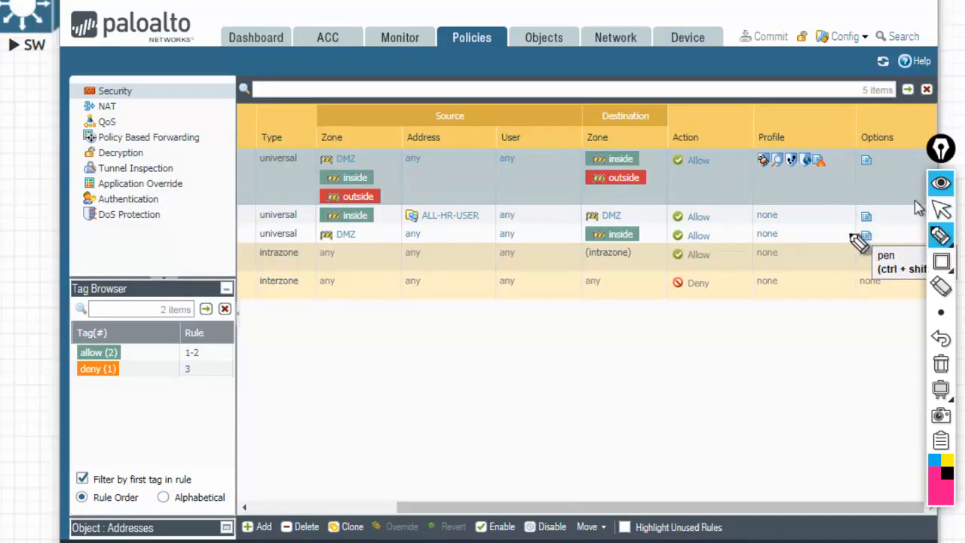
mouse_move(770, 155)
left_mouse_down()
mouse_move(764, 167)
mouse_move(794, 154)
mouse_move(803, 170)
mouse_move(808, 152)
mouse_move(796, 154)
left_mouse_up()
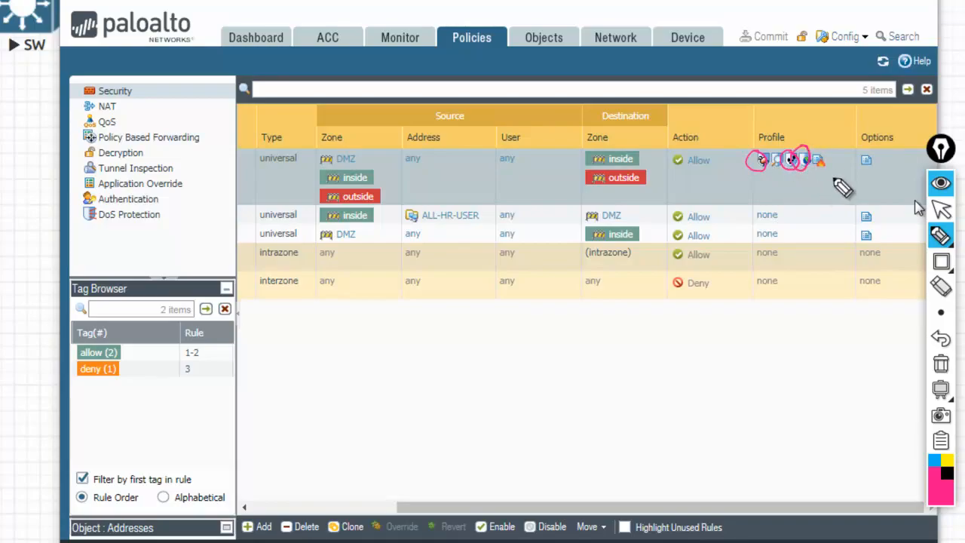
left_click(940, 364)
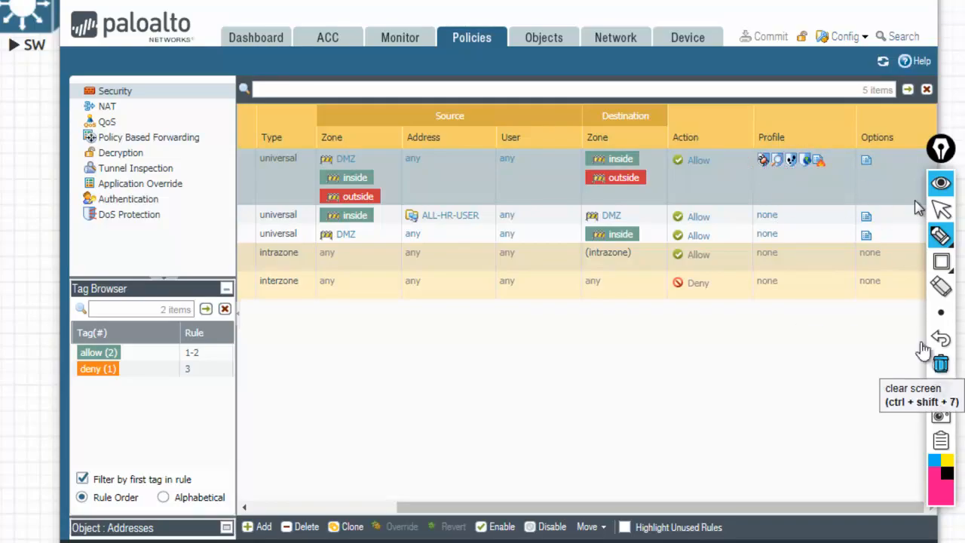
left_click(942, 210)
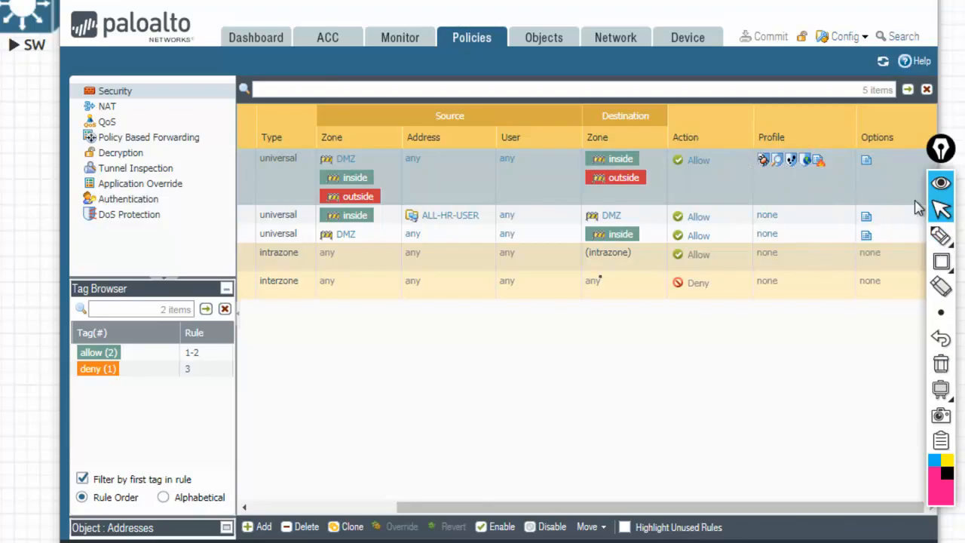
Step: Outline the Profile entries of the four rules below IN2OUT with the annotation pen, and clear the drawing
left_click_drag(633, 506, 729, 505)
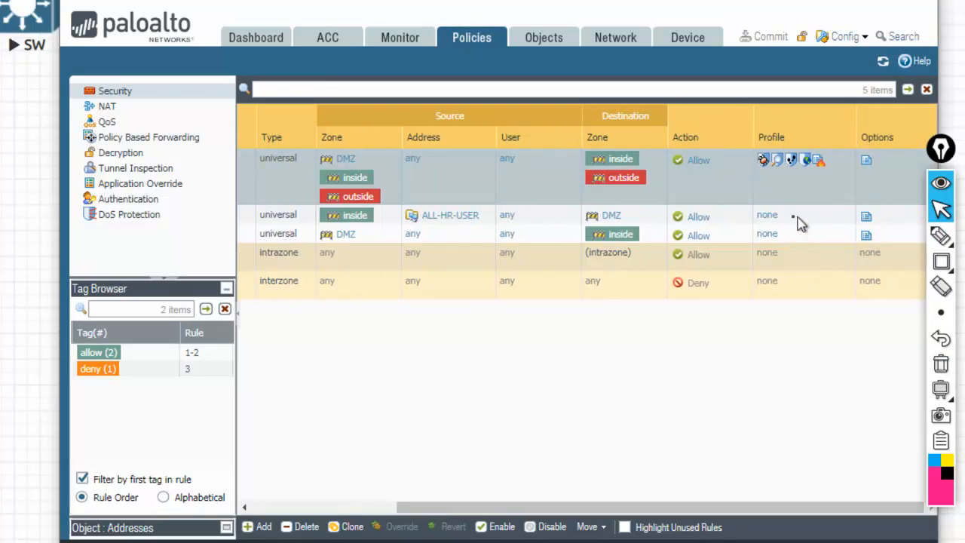
mouse_move(941, 237)
left_click(860, 236)
mouse_move(744, 225)
left_mouse_down()
mouse_move(746, 205)
mouse_move(832, 243)
mouse_move(747, 301)
mouse_move(748, 200)
left_mouse_up()
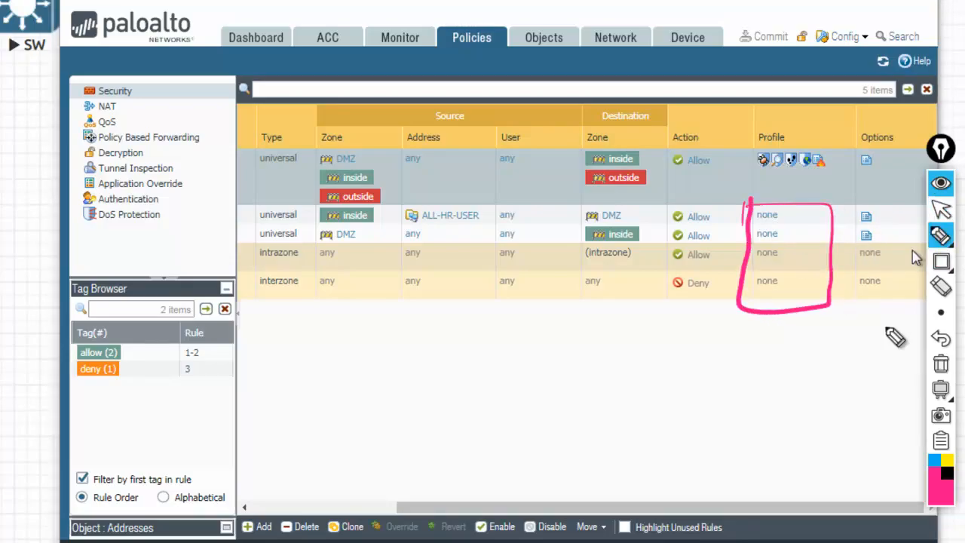
left_click(942, 368)
left_click(940, 210)
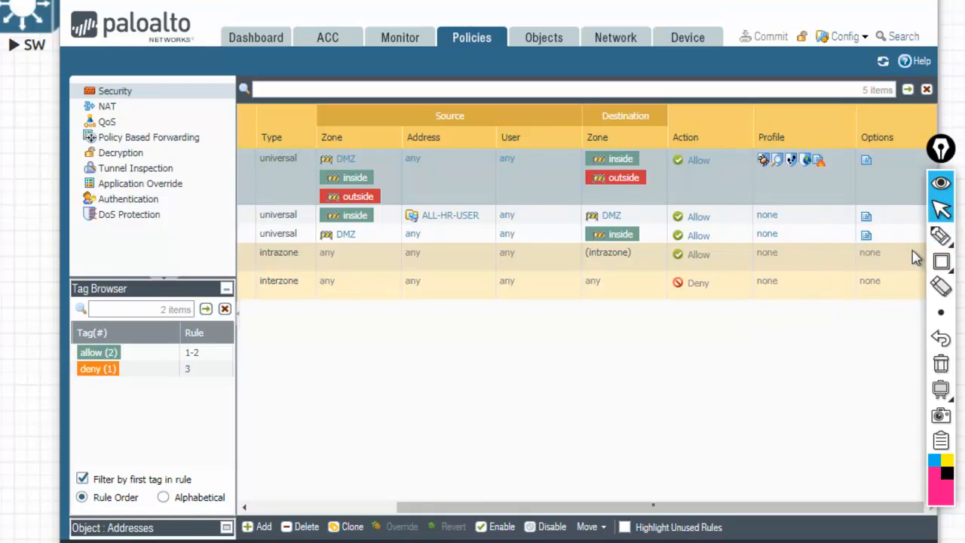
Step: Try the Group profile type in the in2dmz rule's action settings, check the available group profiles, and cancel the rule edit
left_click_drag(624, 508, 592, 509)
left_click_drag(665, 510, 377, 484)
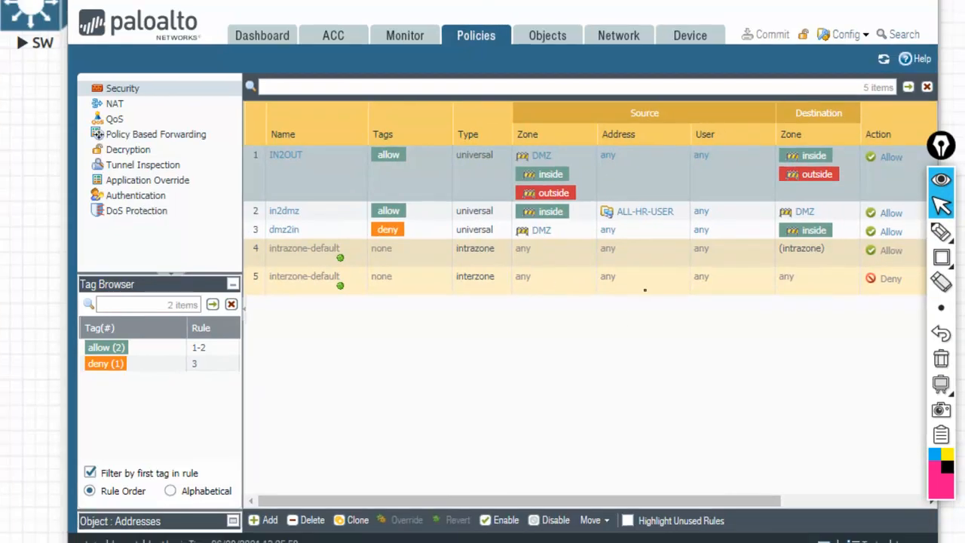
left_click_drag(593, 500, 736, 499)
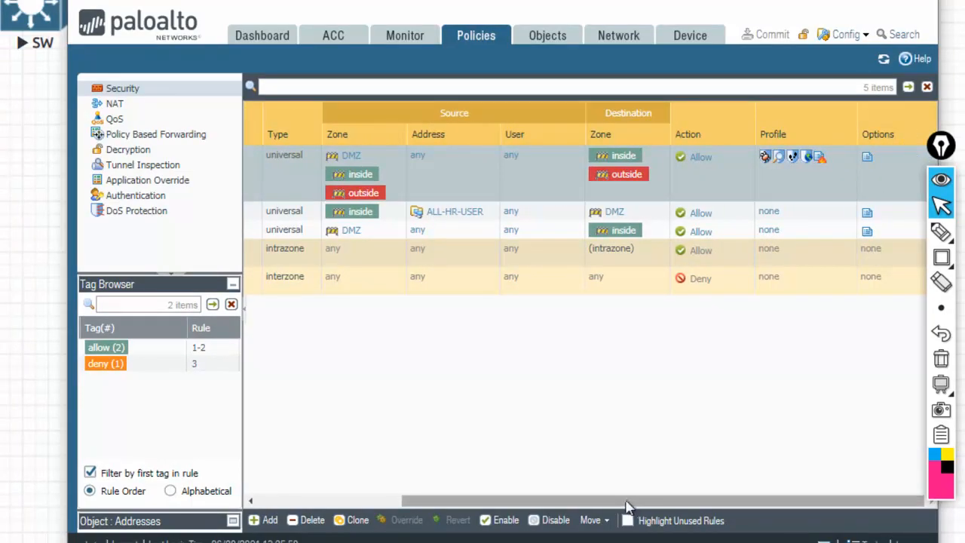
left_click_drag(629, 500, 445, 450)
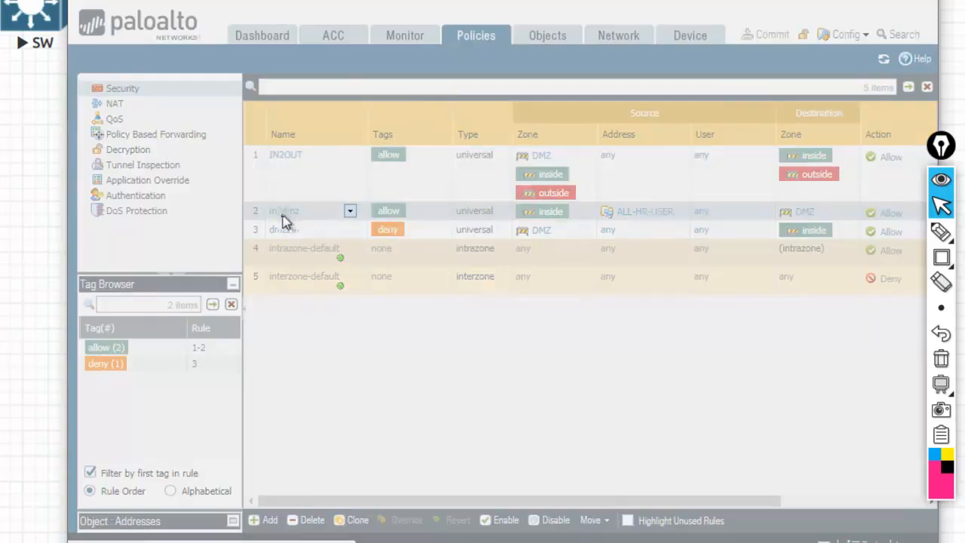
left_click(284, 213)
left_click(637, 207)
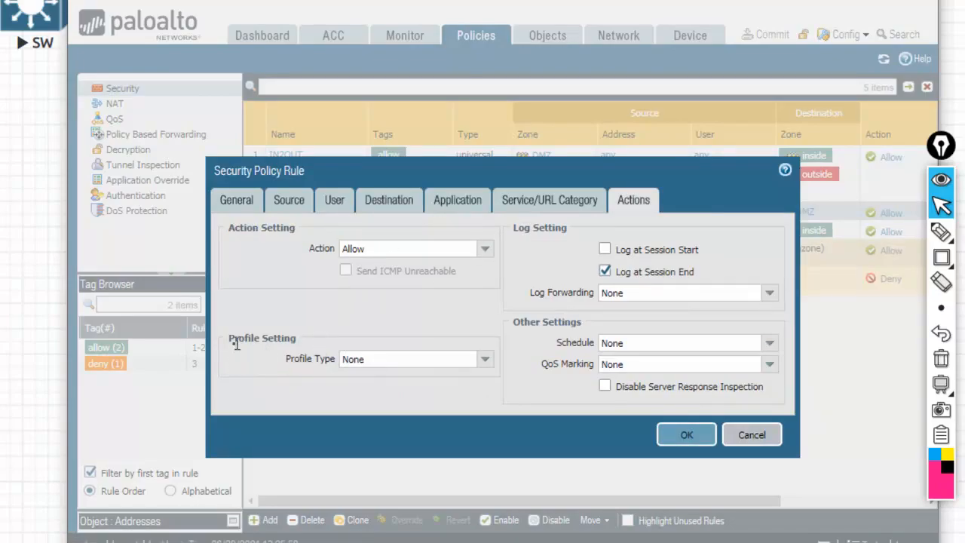
left_click(482, 363)
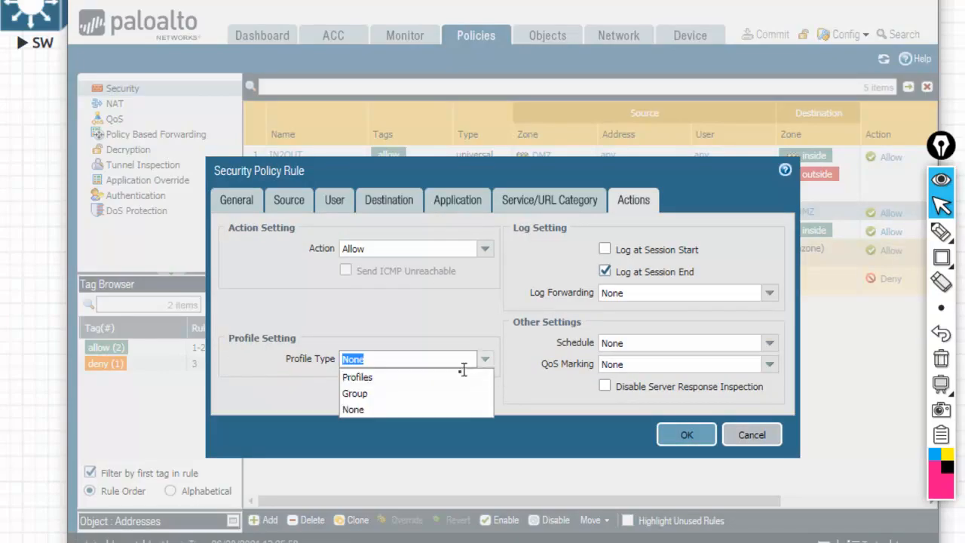
left_click(384, 399)
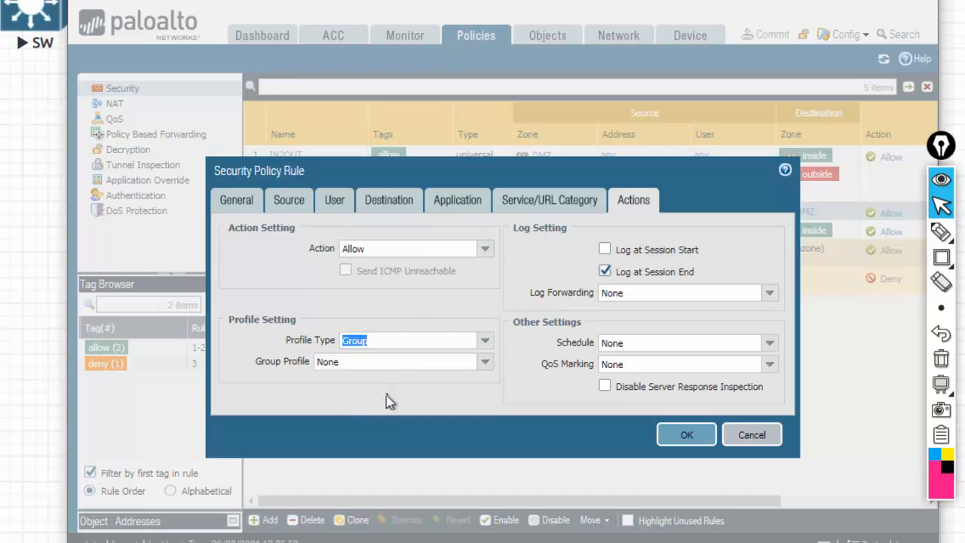
left_click(486, 364)
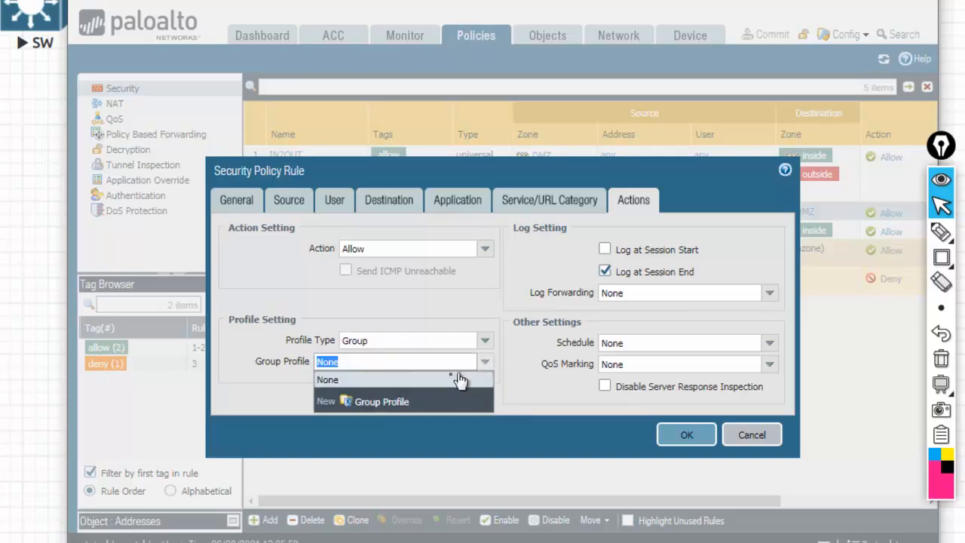
left_click(496, 372)
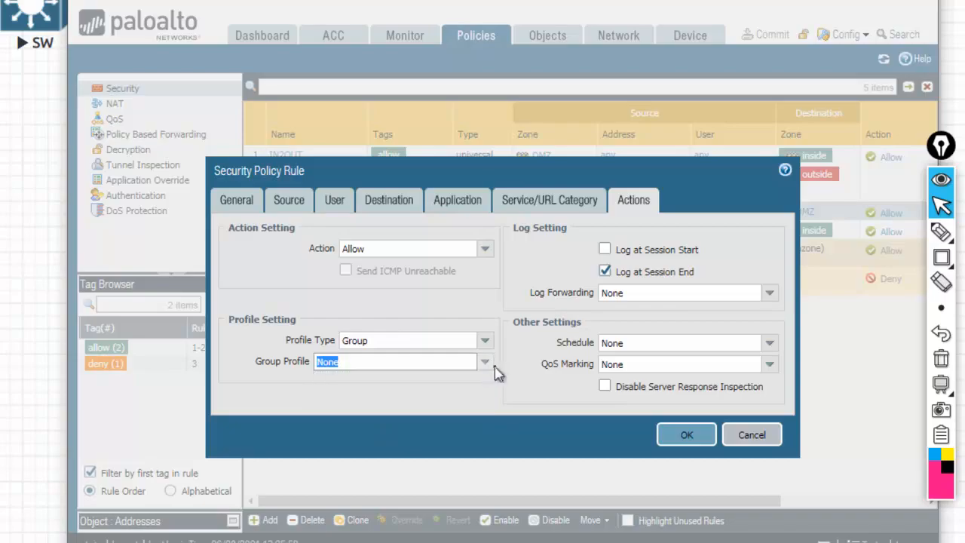
left_click(742, 437)
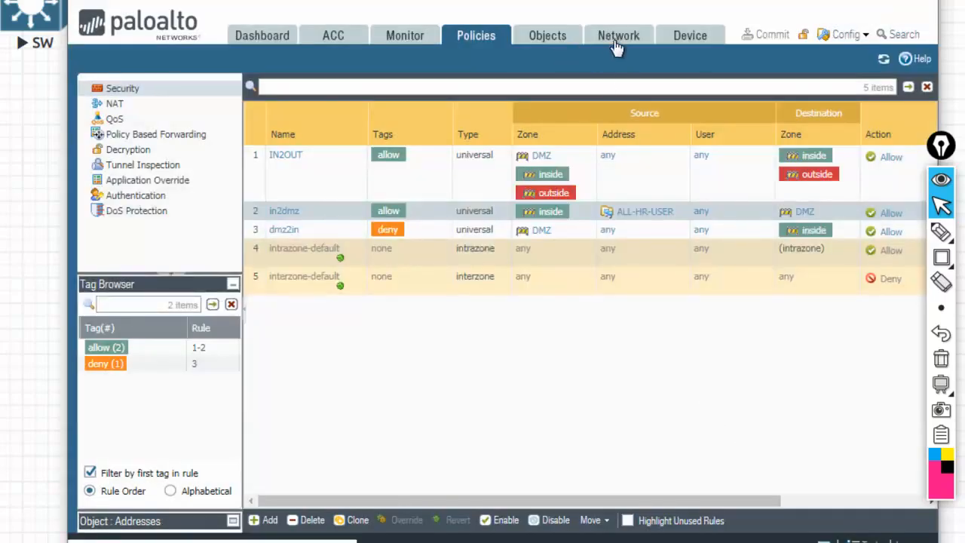
Step: Open the firewall's objects and circle the icons of all security profile types from Antivirus to DoS Protection with the annotation pen
left_click(545, 39)
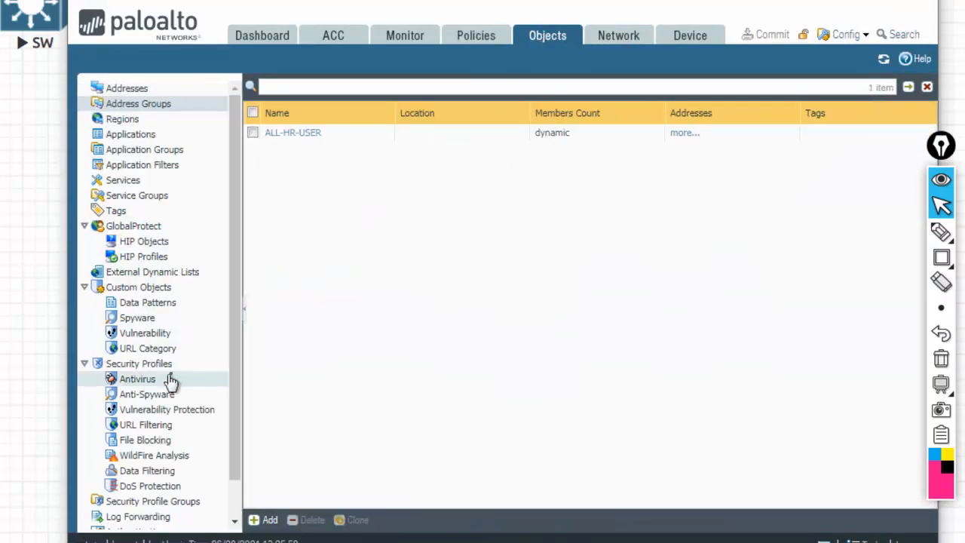
mouse_move(941, 234)
left_click(862, 233)
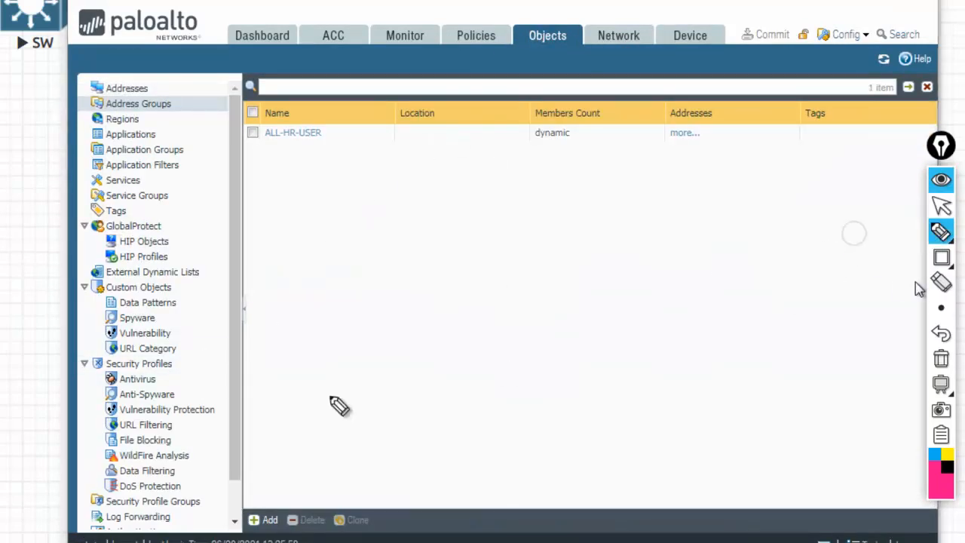
mouse_move(96, 377)
left_mouse_down()
mouse_move(124, 380)
mouse_move(122, 394)
left_mouse_up()
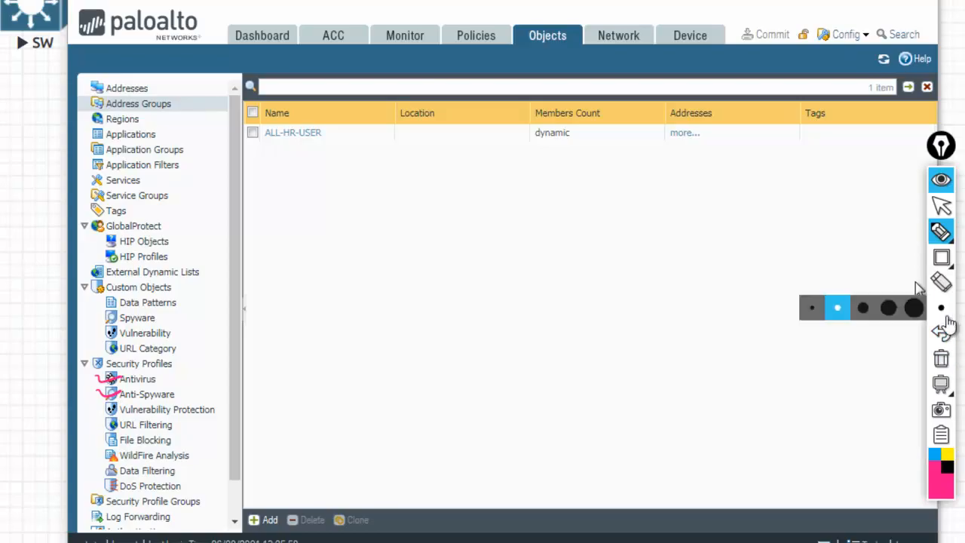
left_click(942, 358)
mouse_move(113, 371)
left_mouse_down()
mouse_move(102, 407)
mouse_move(110, 419)
mouse_move(119, 401)
mouse_move(117, 417)
mouse_move(102, 424)
mouse_move(119, 445)
mouse_move(112, 433)
mouse_move(104, 463)
mouse_move(121, 451)
mouse_move(101, 484)
left_mouse_up()
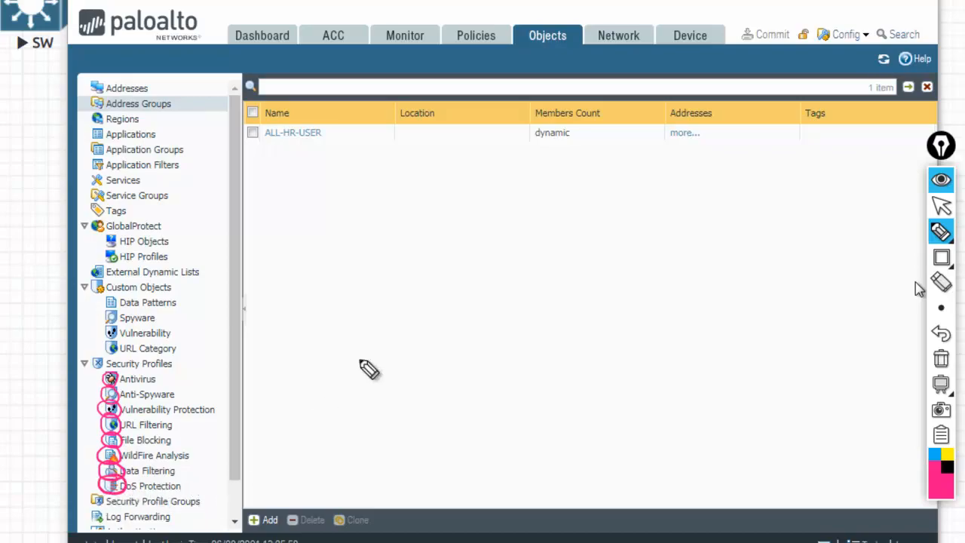
Step: Clear the circle annotations and outline the security profile entries from Antivirus to URL Filtering with a rectangle annotation
left_click(941, 332)
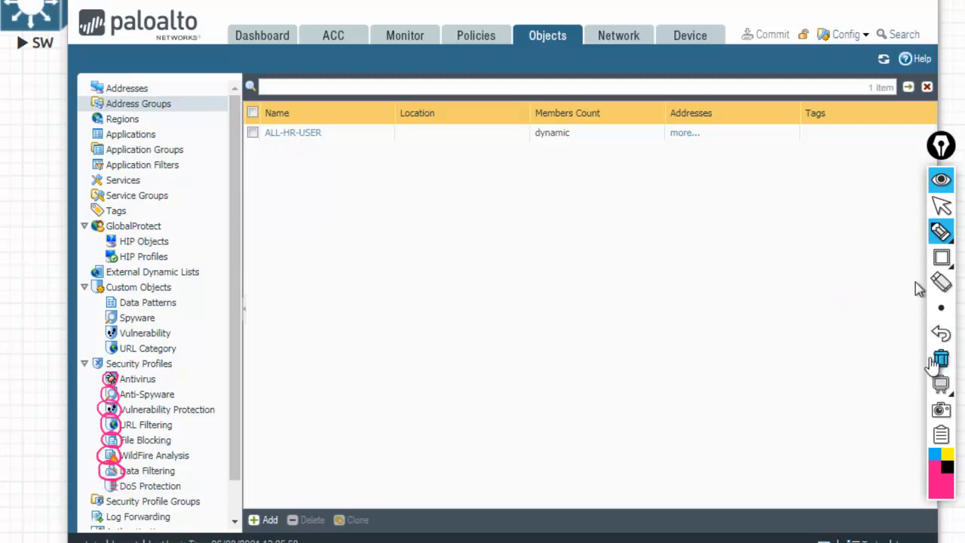
left_click(939, 360)
mouse_move(941, 232)
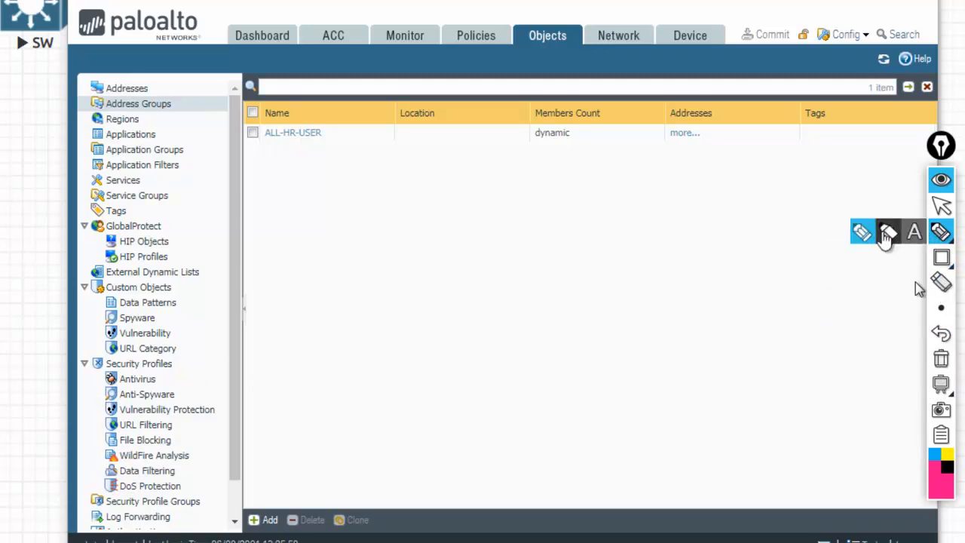
left_click(862, 233)
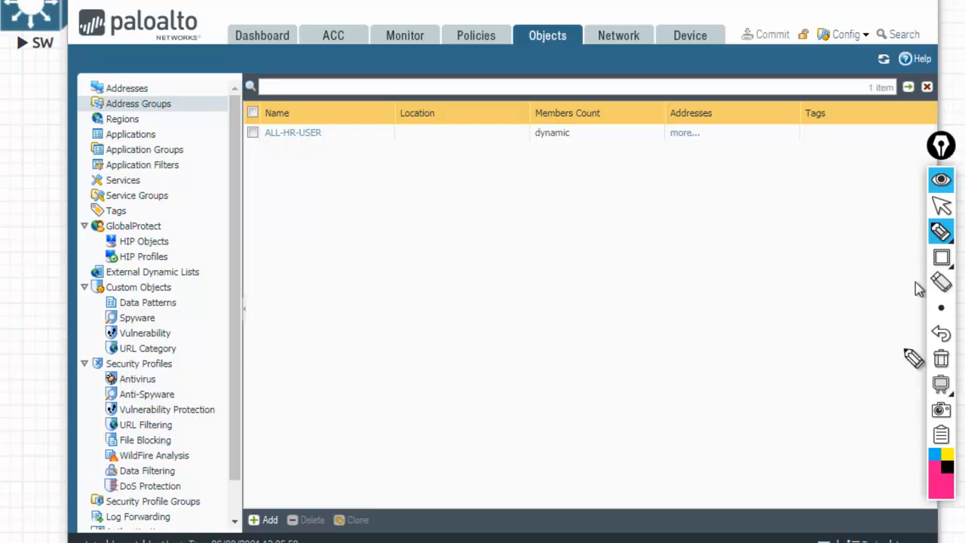
left_click(941, 257)
left_click(890, 256)
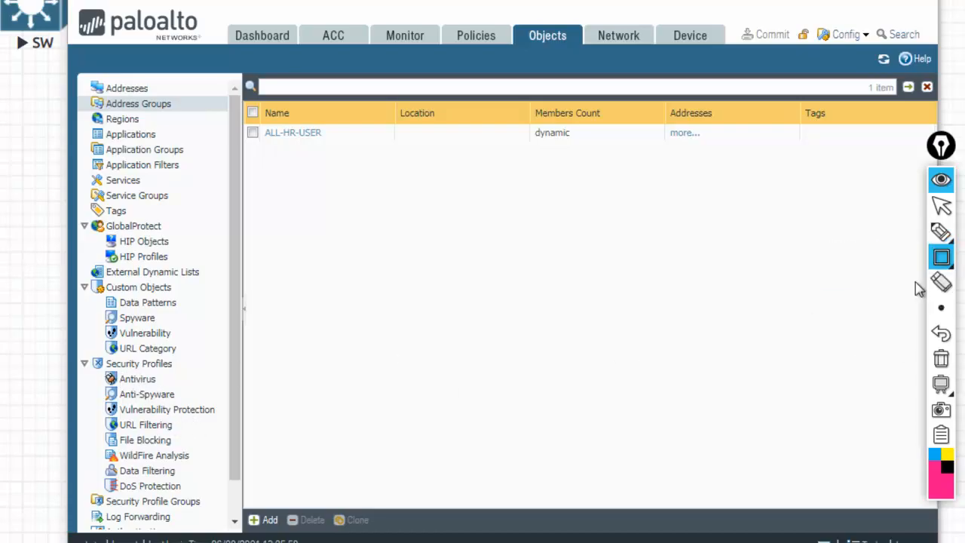
mouse_move(96, 370)
left_mouse_down()
mouse_move(229, 439)
mouse_move(237, 433)
left_mouse_up()
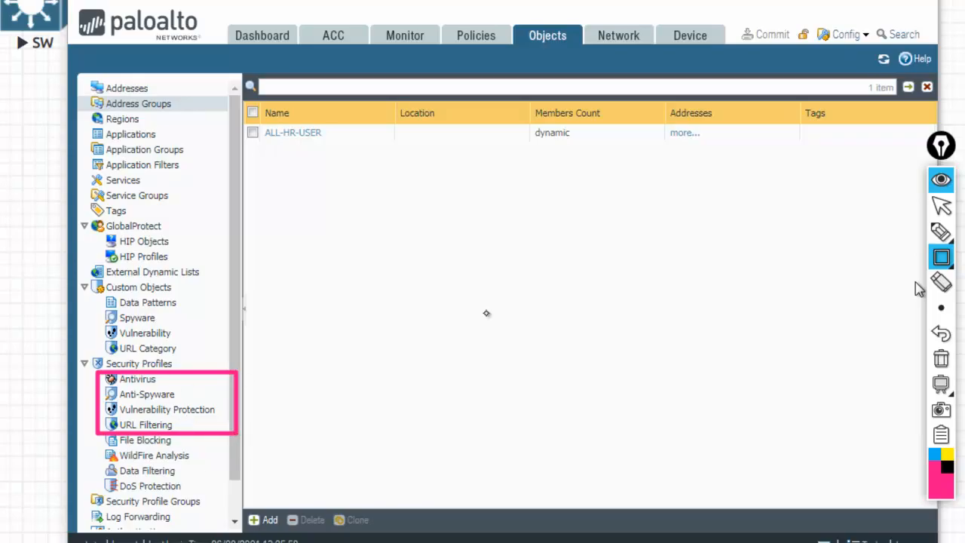
Step: Try the Group profile type in the IN2OUT rule's action settings to check the available group profiles, and cancel the rule edit
left_click(940, 205)
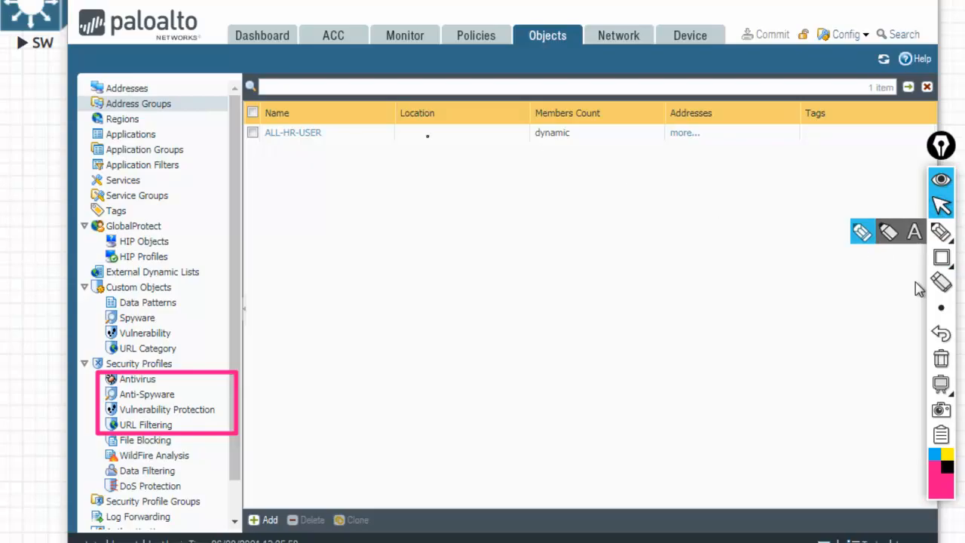
left_click(475, 42)
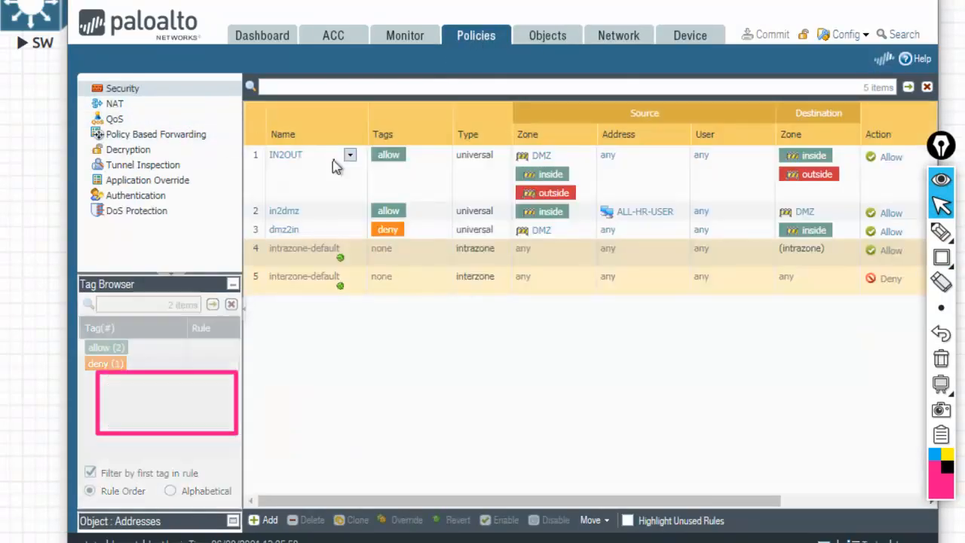
left_click(285, 155)
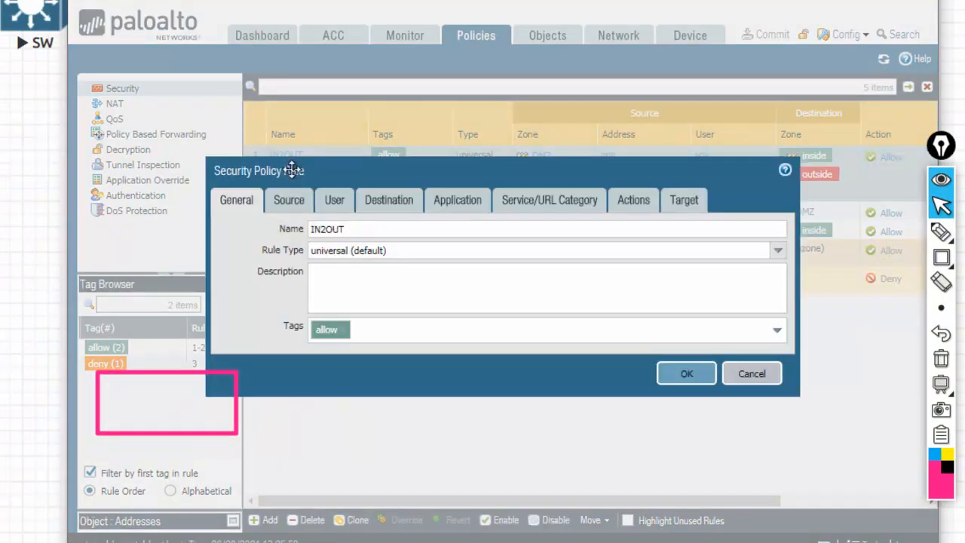
left_click(632, 202)
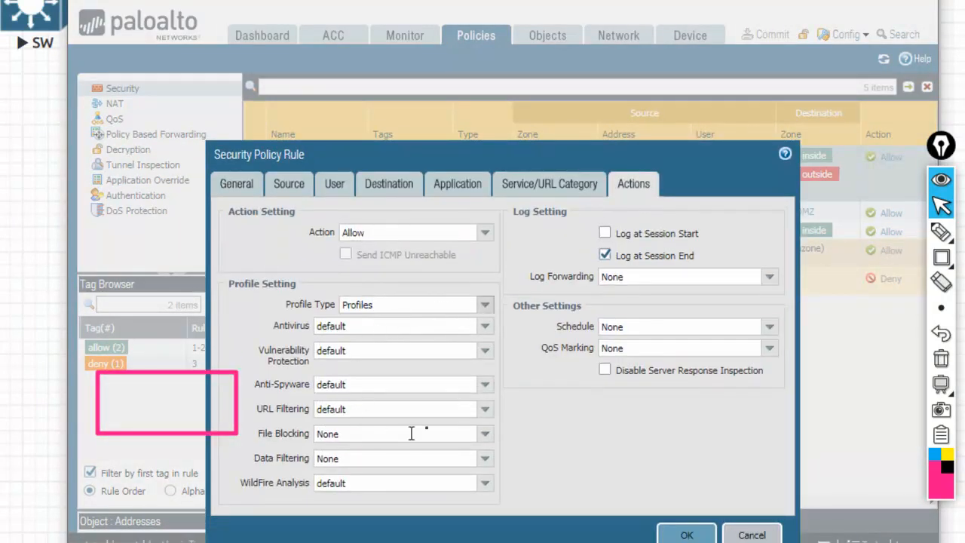
left_click(484, 305)
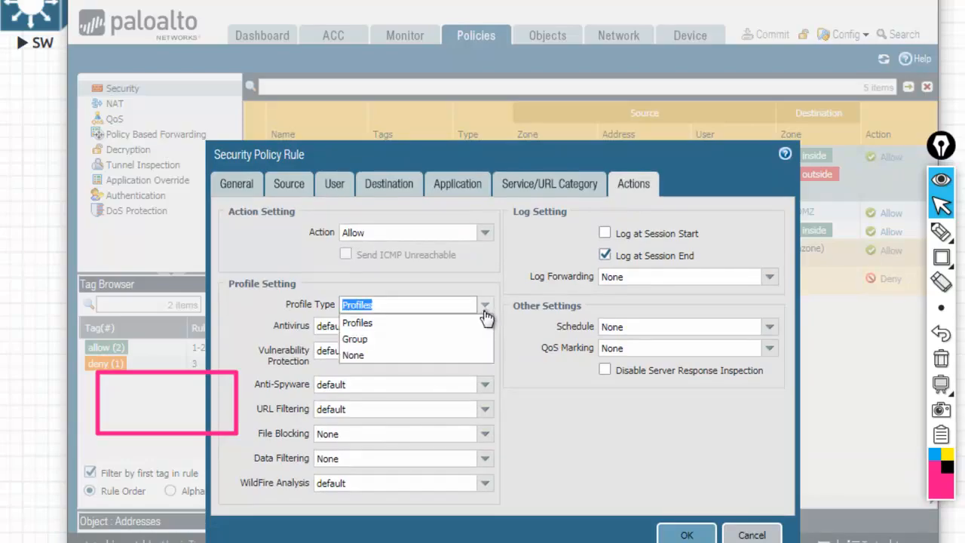
left_click(377, 340)
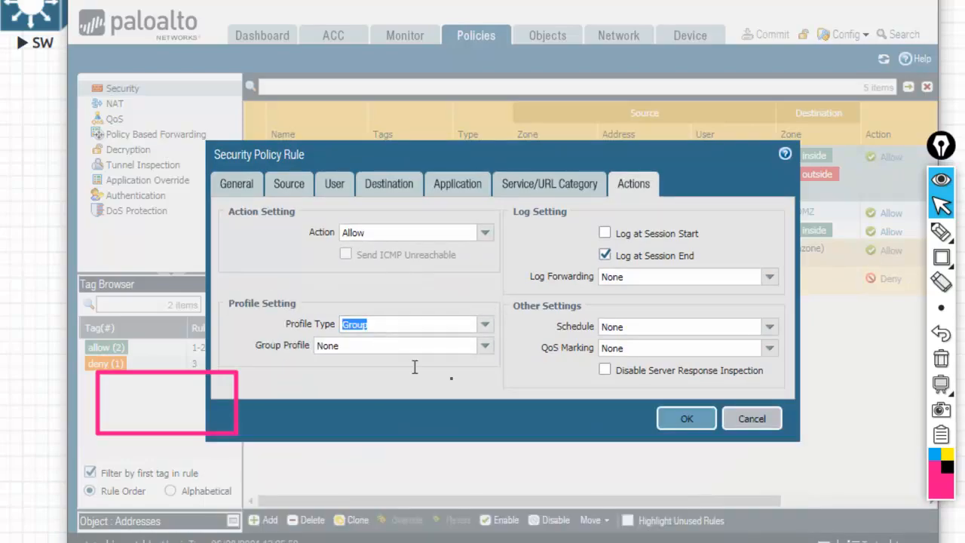
left_click(484, 347)
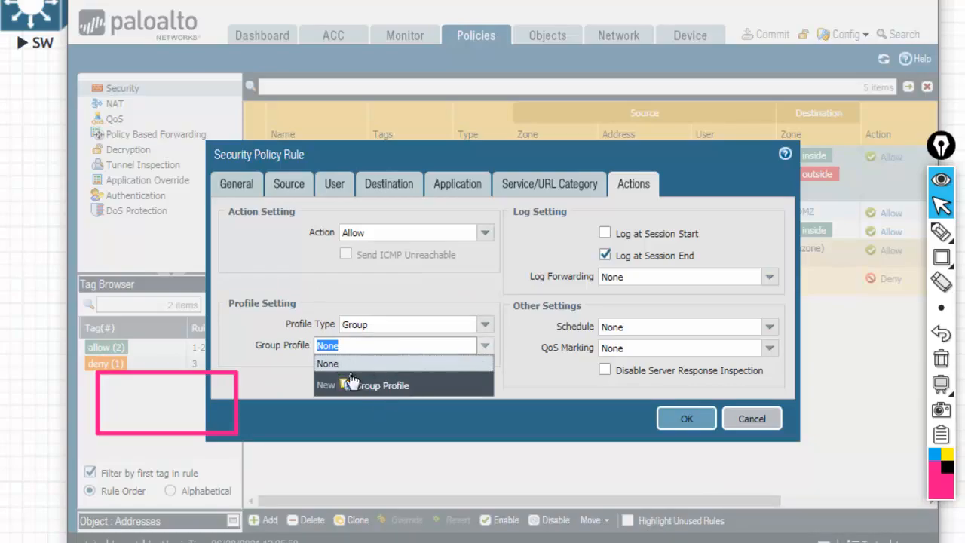
left_click(737, 422)
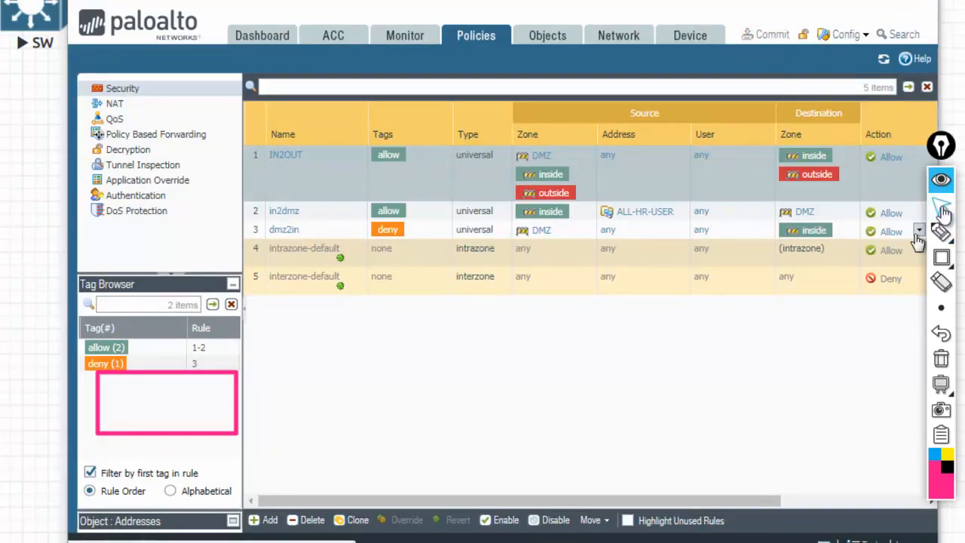
Step: Clear the drawing and outline all security profile types from Antivirus to DoS Protection in the firewall's objects with a rectangle annotation
left_click(940, 358)
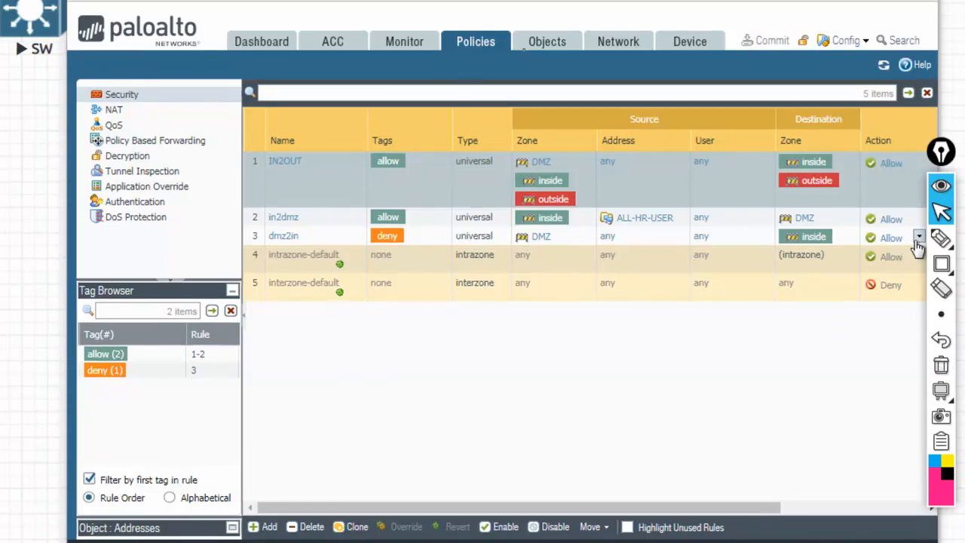
left_click(548, 42)
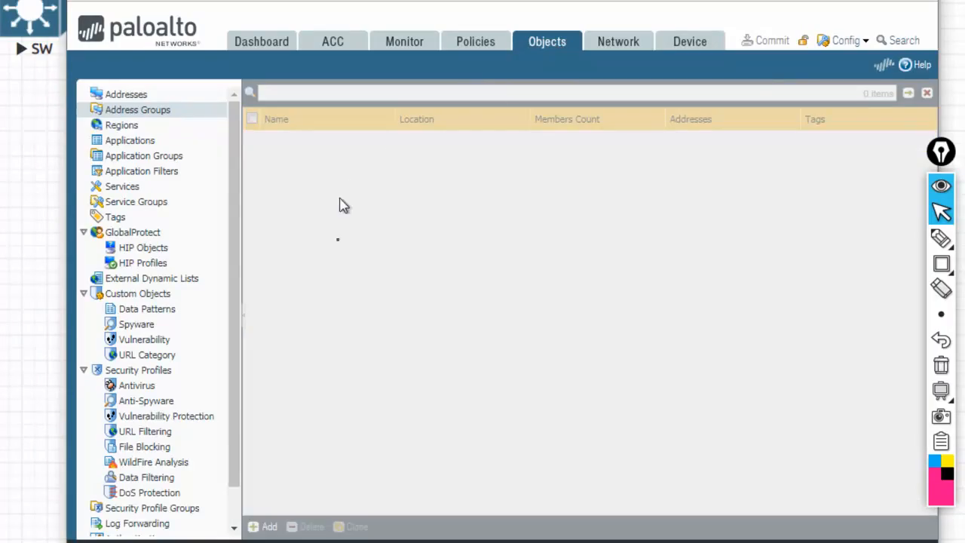
mouse_move(941, 270)
left_click(892, 266)
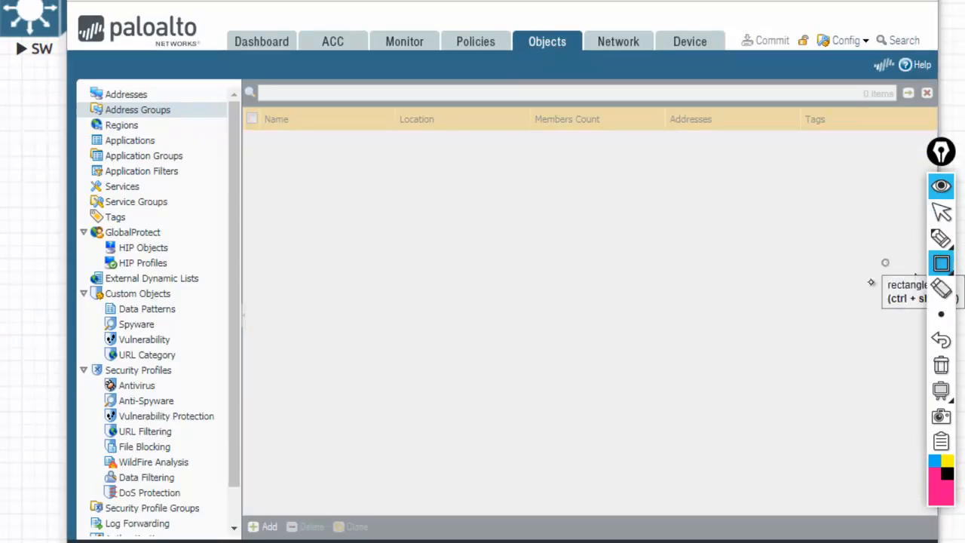
left_click_drag(90, 379, 233, 501)
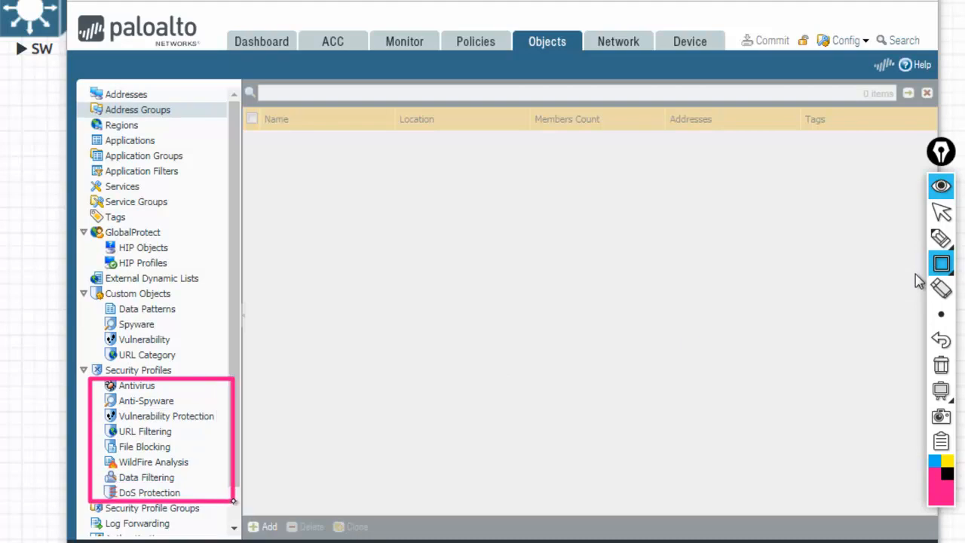